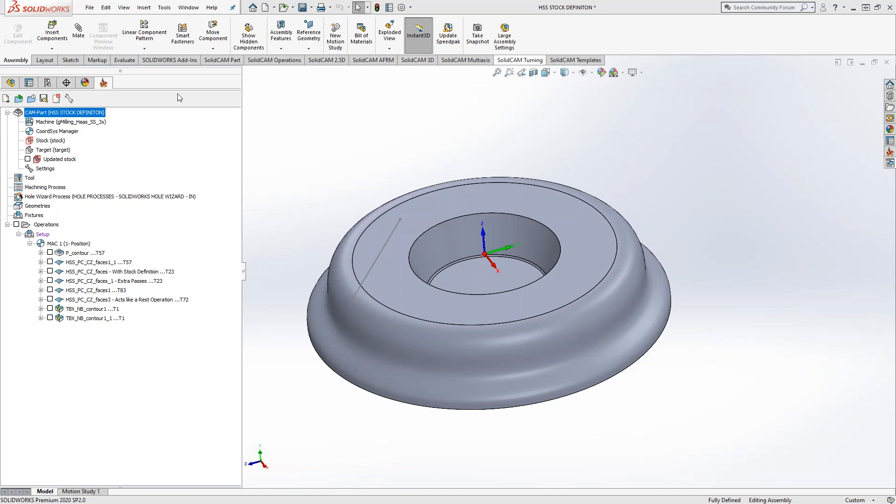
Generate a tool sheet for the CAM-Part in the Sheet_Full_DOCX style with all sections included.
right_click(81, 116)
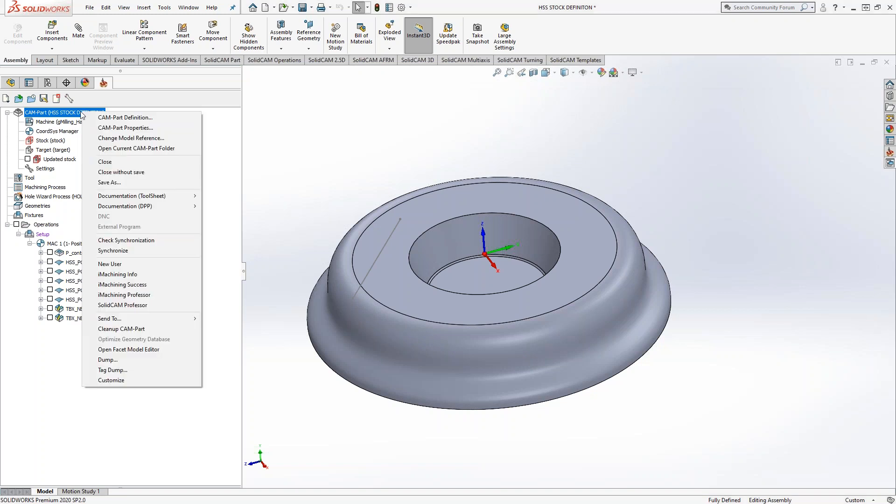
mouse_move(183, 196)
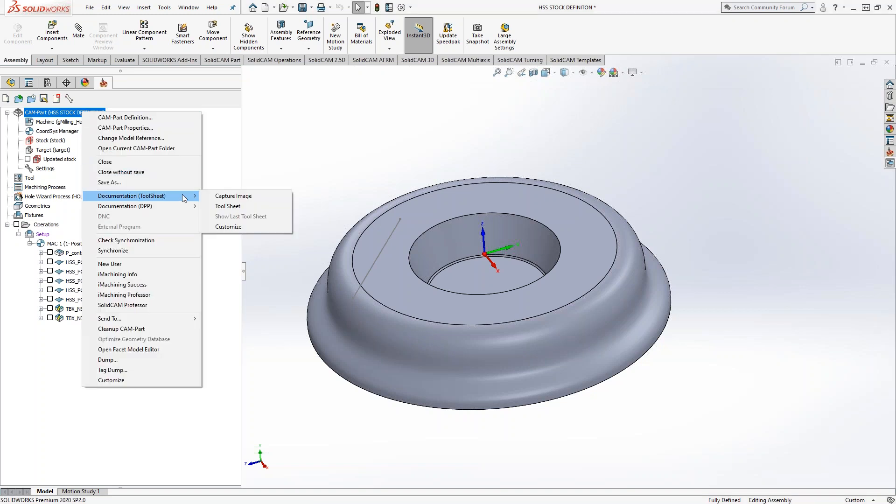
left_click(228, 206)
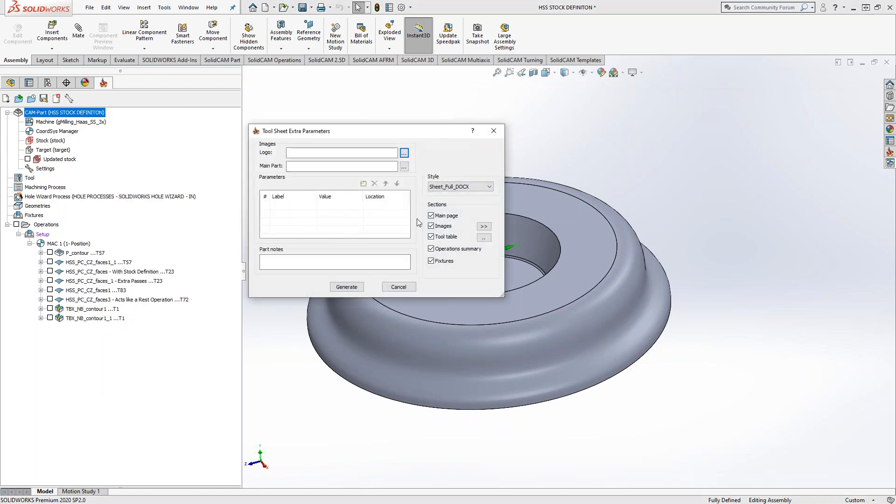
left_click(481, 186)
left_click(481, 189)
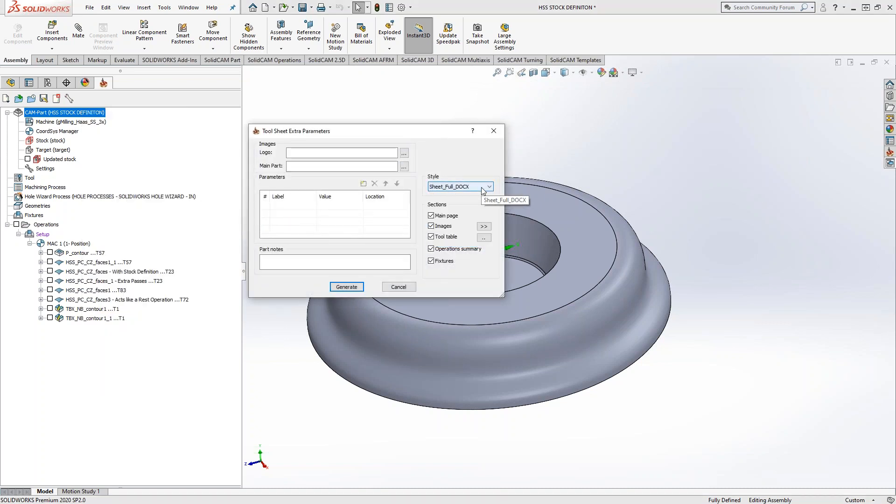
left_click(347, 287)
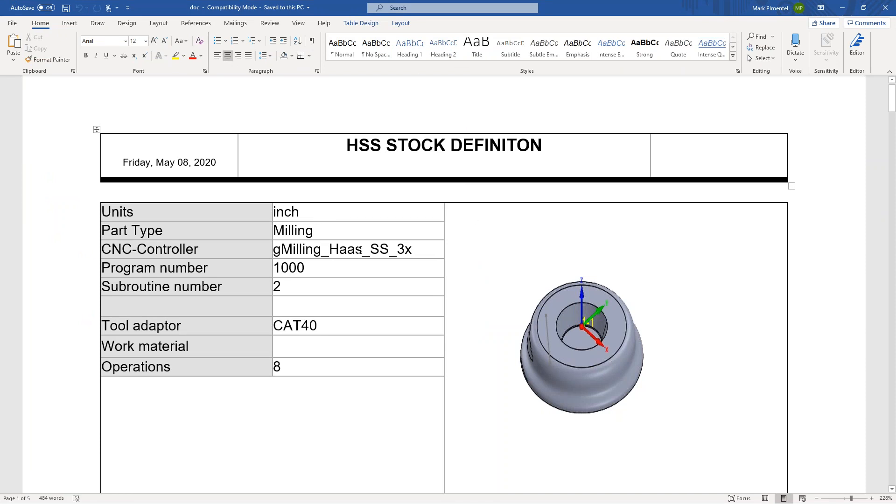
Review the generated tool sheet document, from the part information page through the tool table with each tool's dimensions and offsets.
scroll(360, 250, "down", 3)
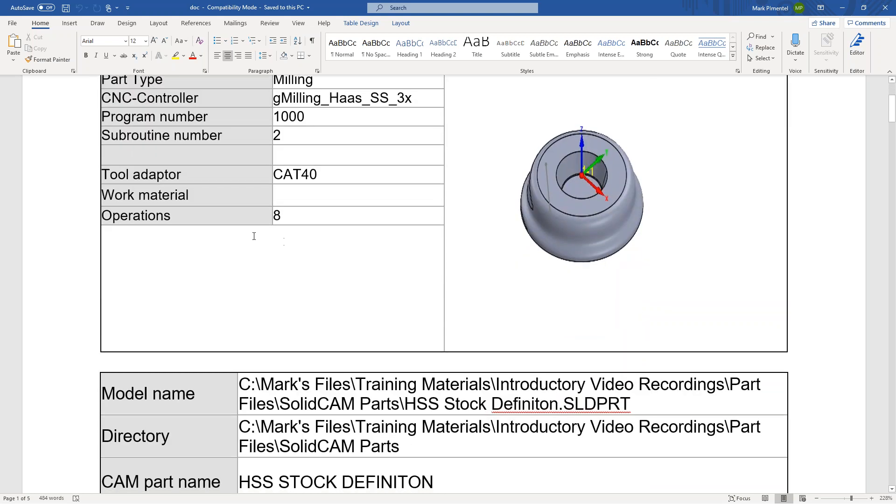
scroll(271, 276, "down", 2)
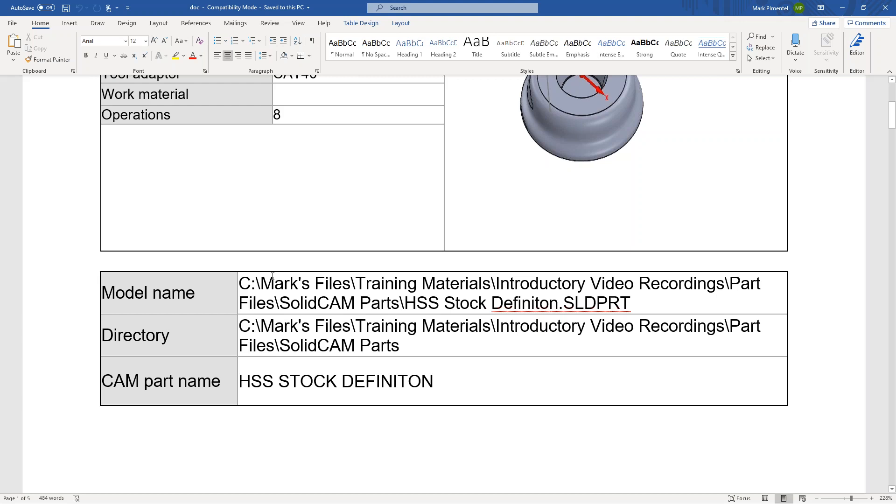
scroll(280, 262, "down", 10)
scroll(443, 285, "down", 15)
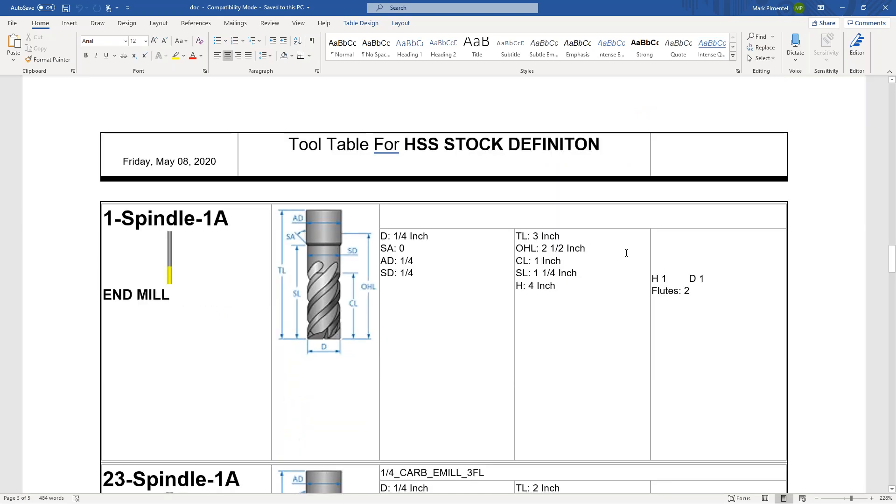
left_click_drag(586, 248, 542, 248)
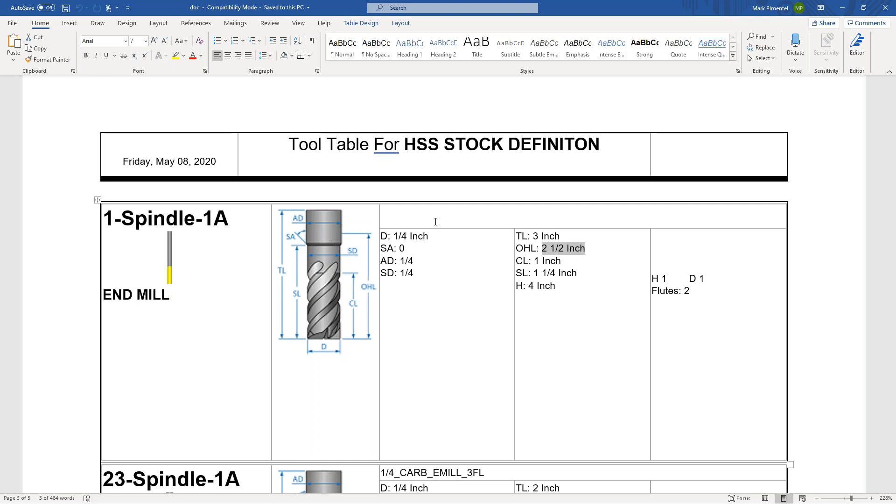
scroll(431, 226, "down", 5)
scroll(431, 226, "up", 6)
scroll(433, 274, "down", 2)
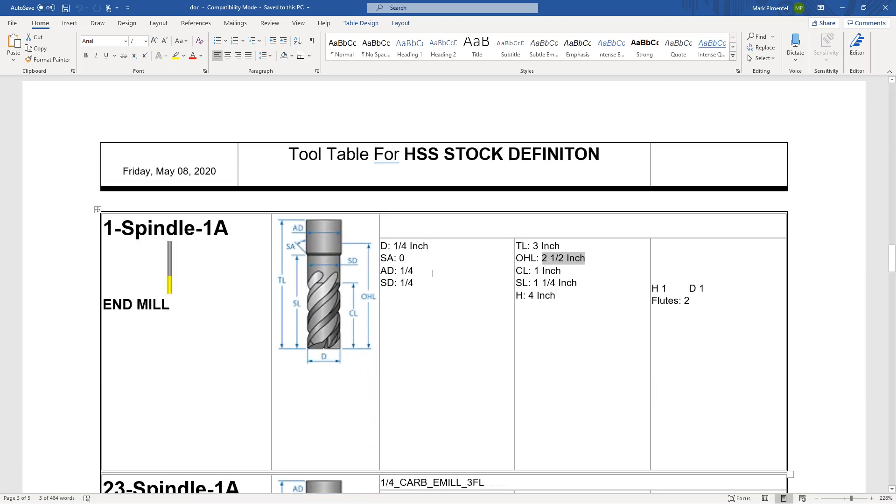
left_click_drag(713, 279, 637, 286)
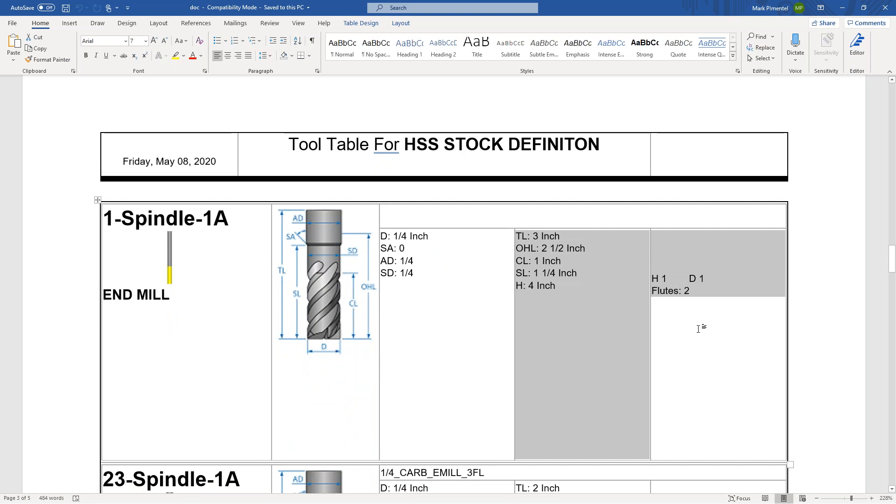
scroll(700, 328, "down", 8)
scroll(684, 277, "down", 9)
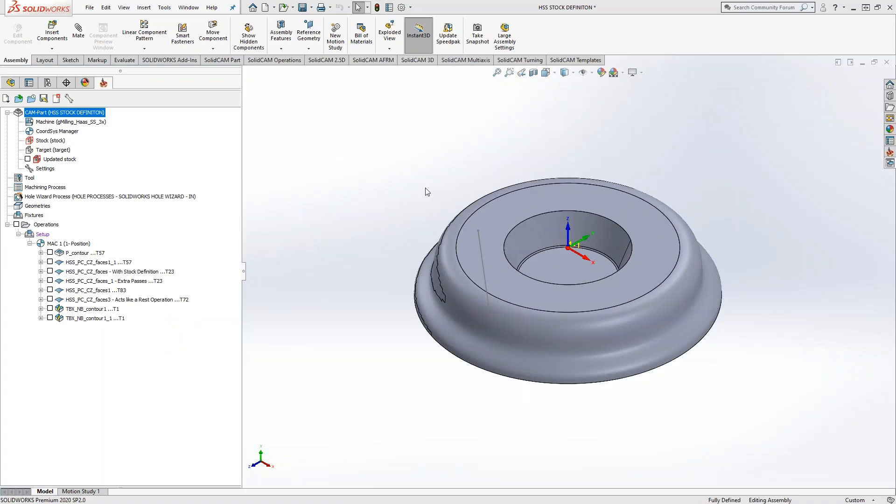
Generate another tool sheet for the CAM-Part containing only the tool table, excluding the main page, images, operations summary and fixtures.
right_click(67, 114)
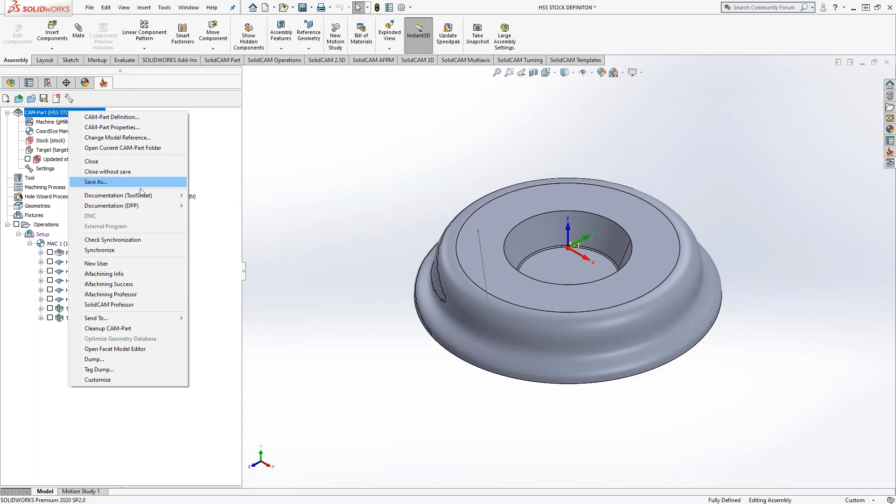
mouse_move(140, 194)
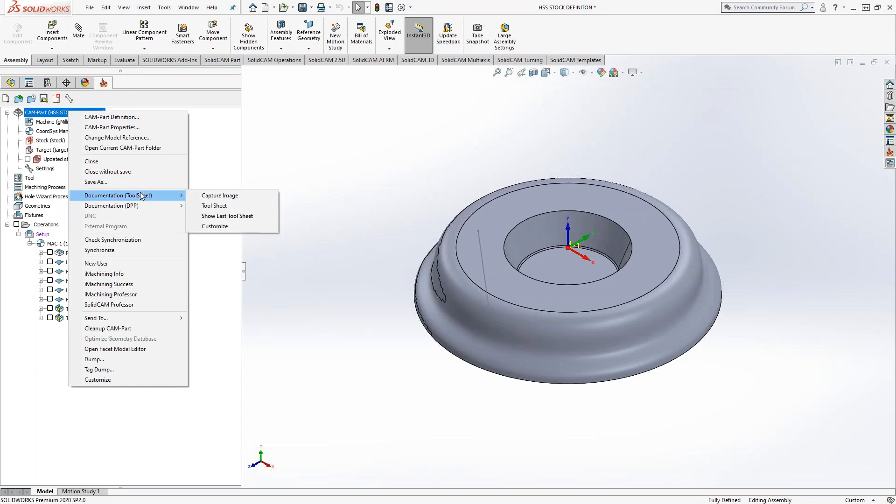
left_click(213, 205)
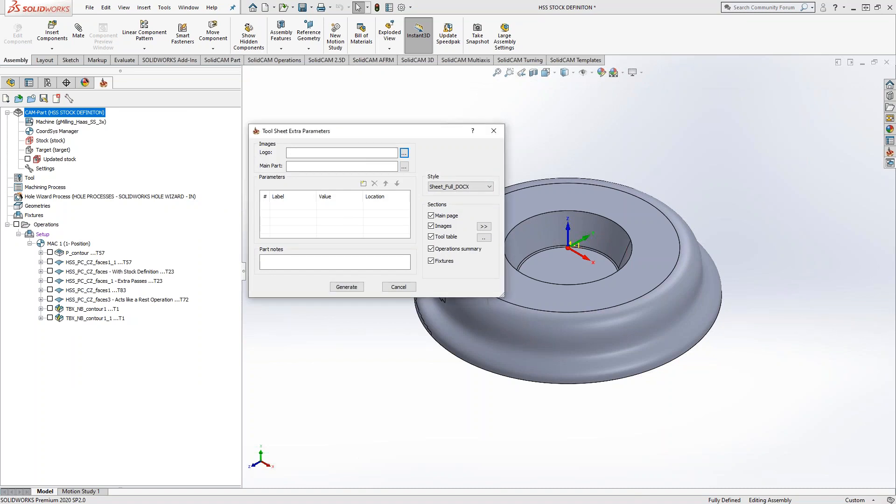
left_click(431, 215)
left_click(432, 226)
left_click(432, 249)
left_click(431, 261)
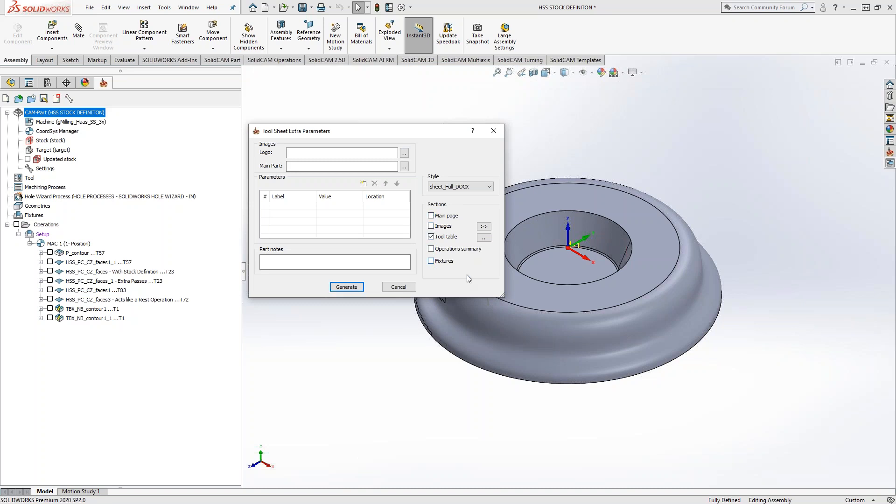
left_click(346, 287)
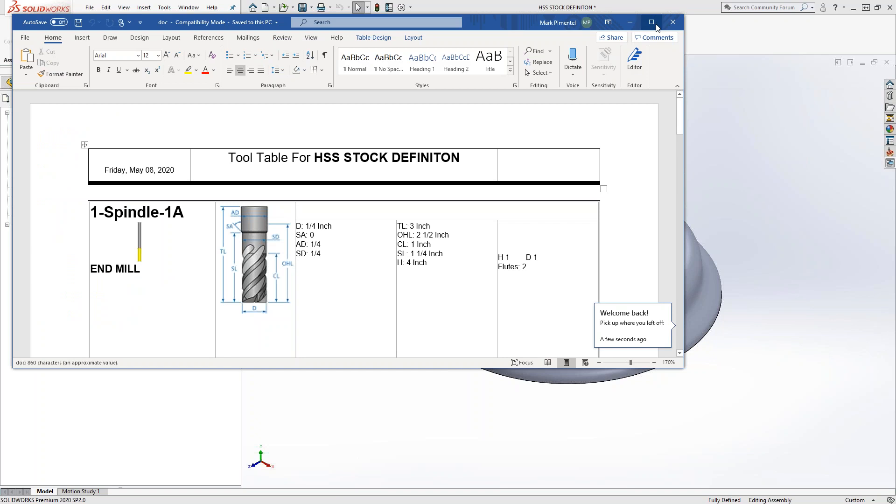
Look through the tool-table-only document in a maximized window and close it.
left_click(652, 23)
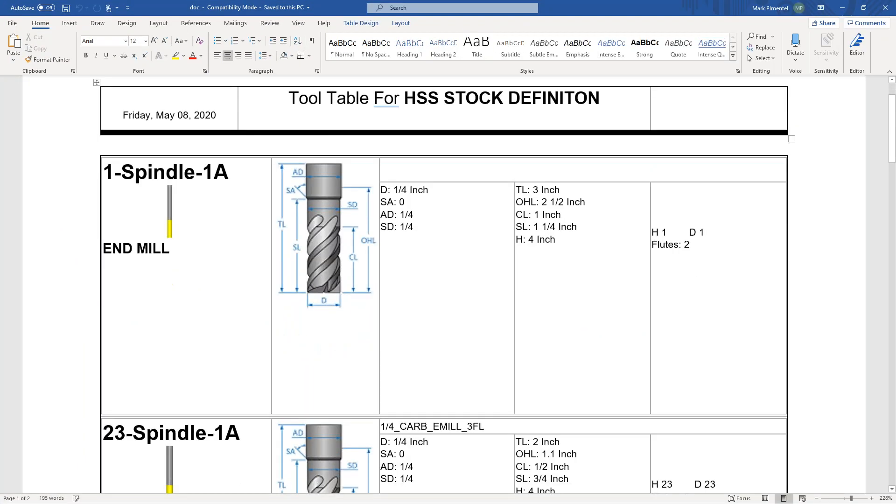
scroll(444, 285, "down", 5)
scroll(444, 285, "down", 20)
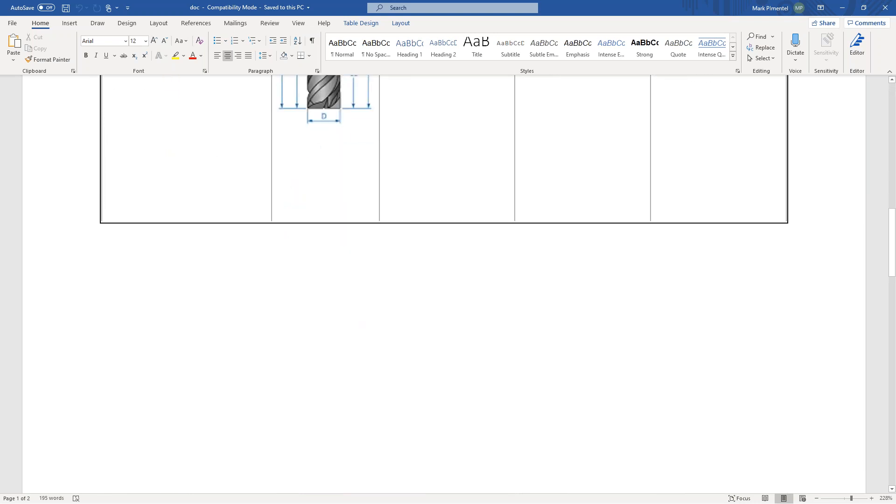
scroll(443, 285, "down", 15)
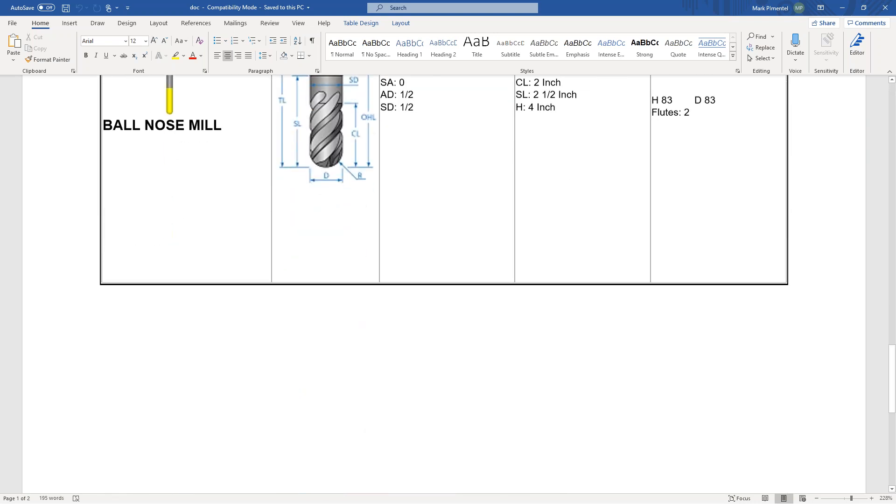
scroll(444, 284, "up", 15)
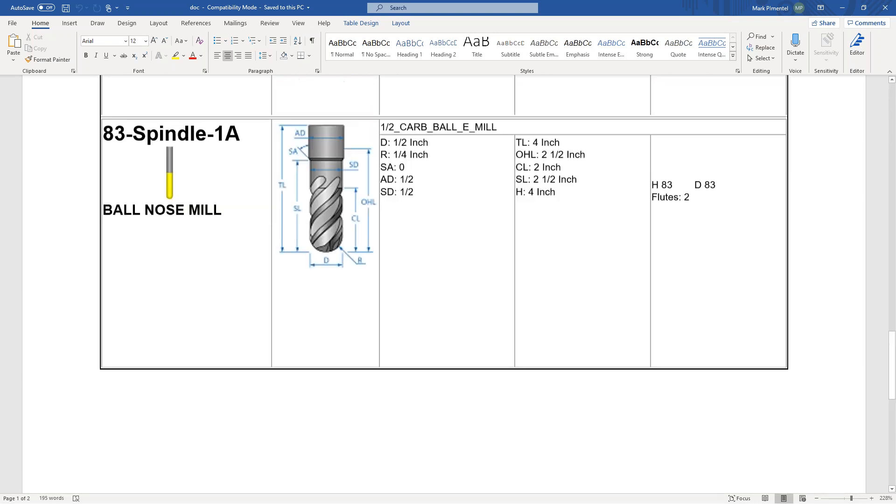
scroll(444, 285, "up", 15)
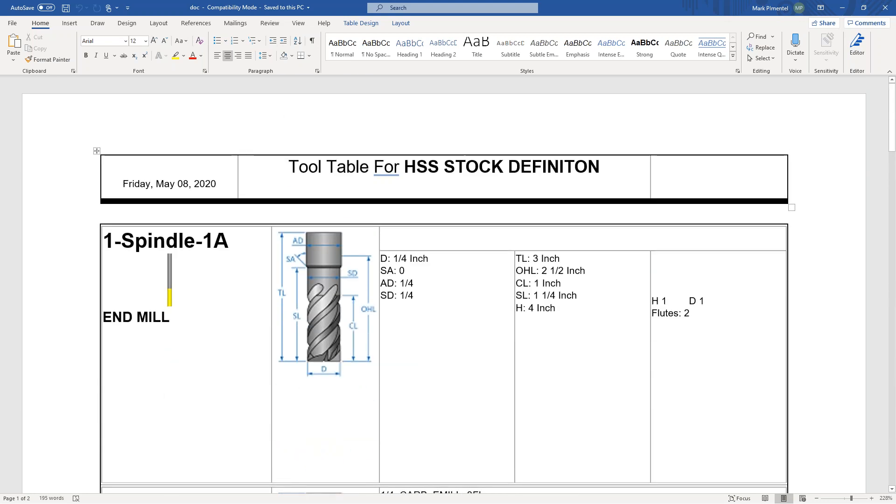
left_click(887, 8)
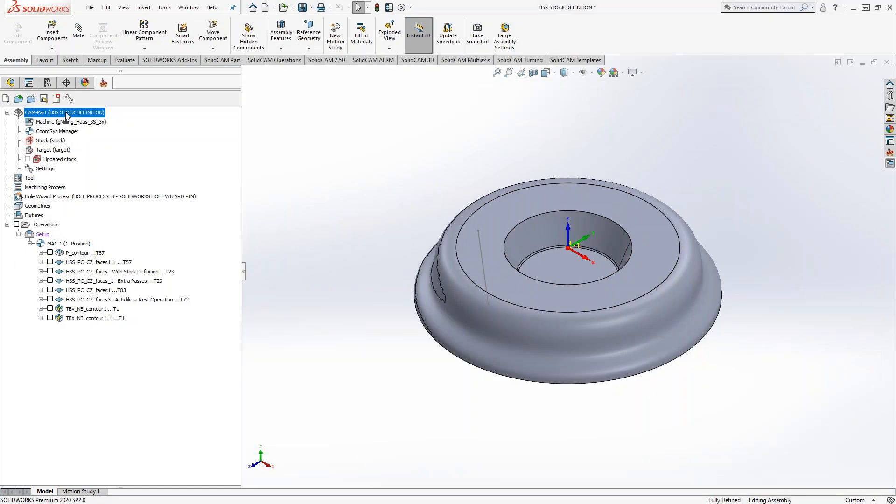
Reopen the CAM-Part's tool sheet parameters to check the style and sections, and close them without generating a sheet.
right_click(66, 114)
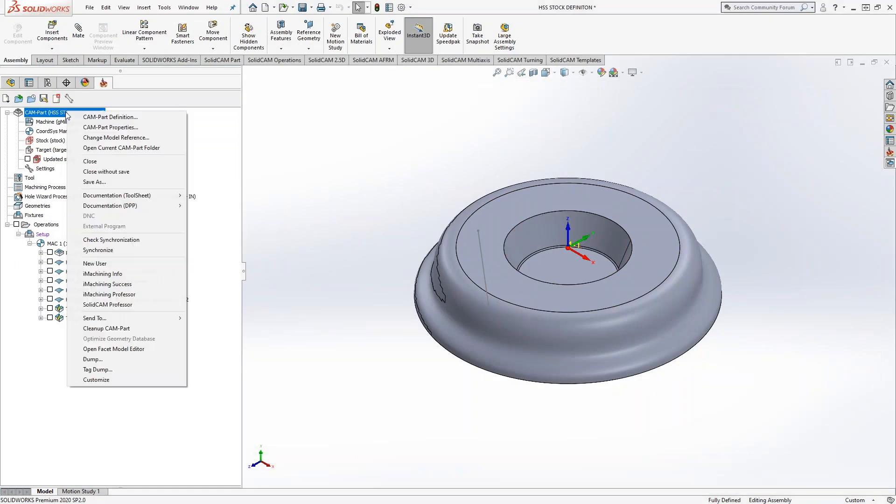
mouse_move(140, 196)
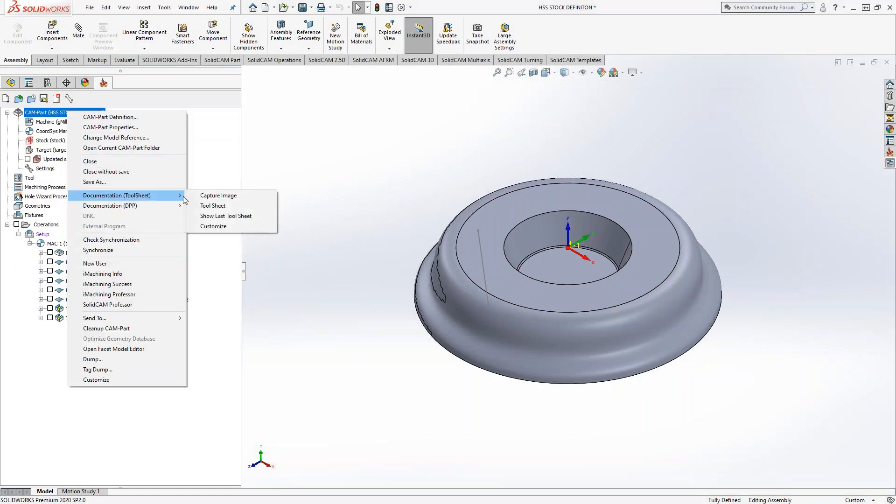
left_click(201, 205)
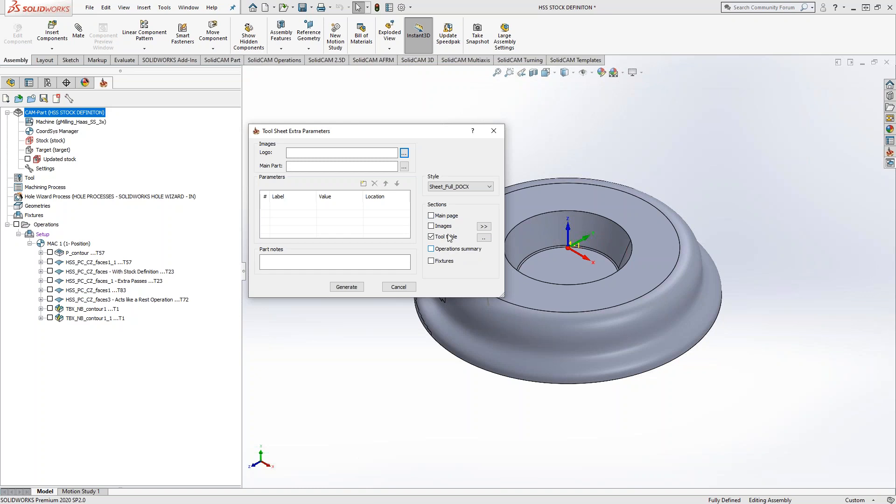
left_click(494, 131)
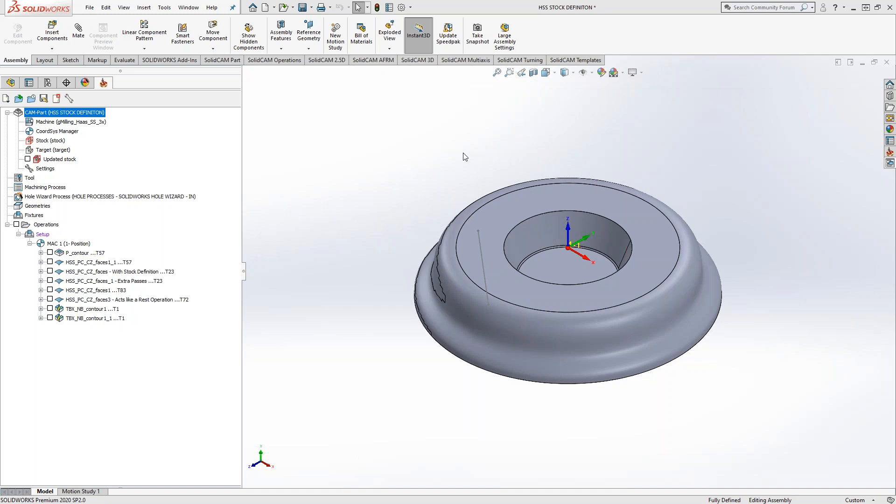
right_click(50, 116)
left_click(347, 161)
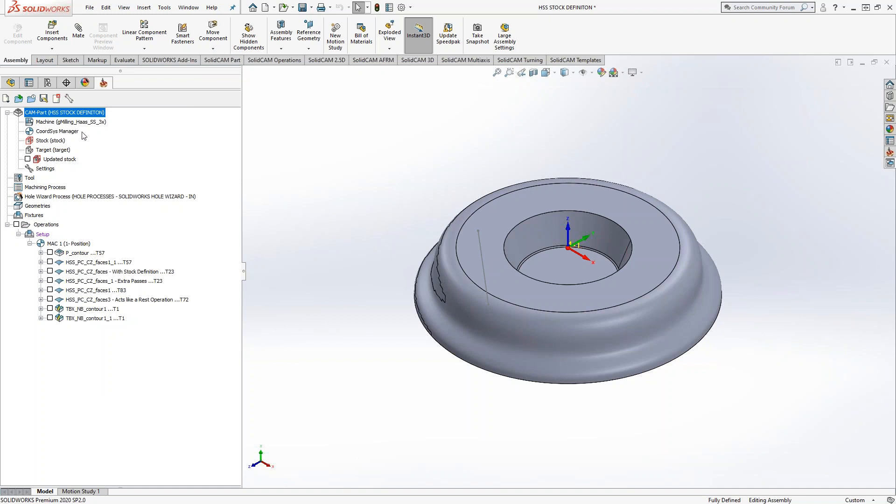
right_click(58, 116)
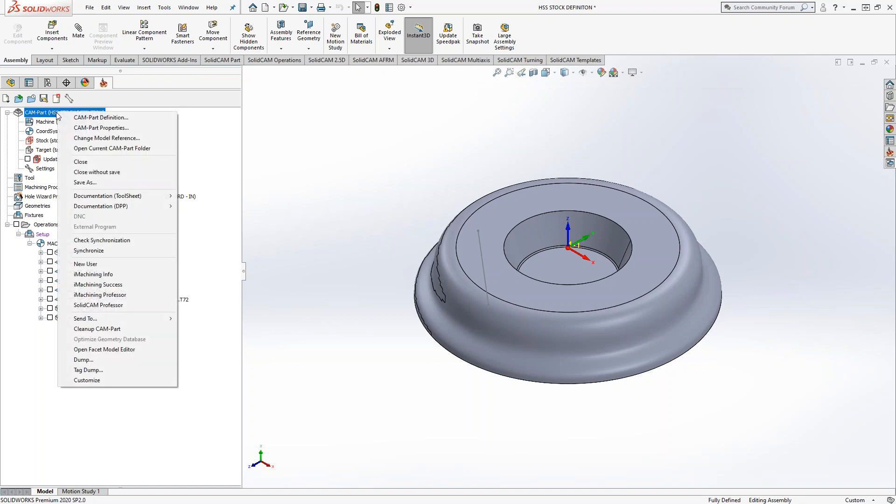
mouse_move(141, 198)
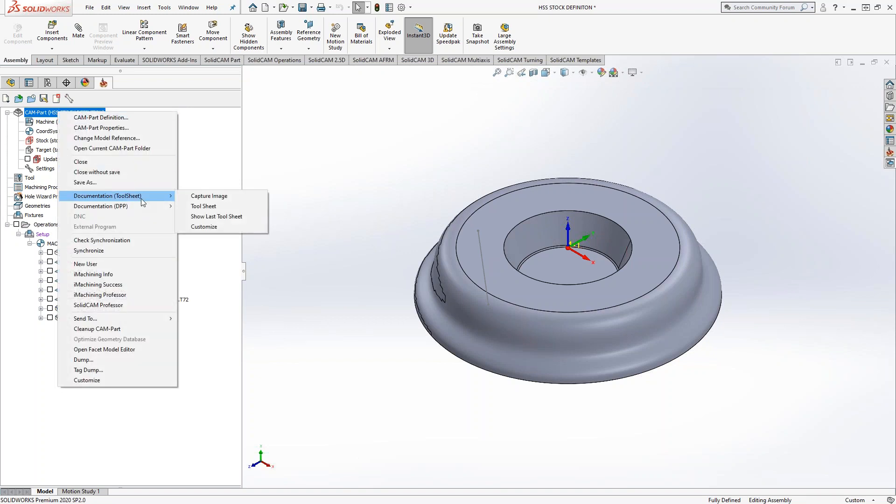
left_click(212, 206)
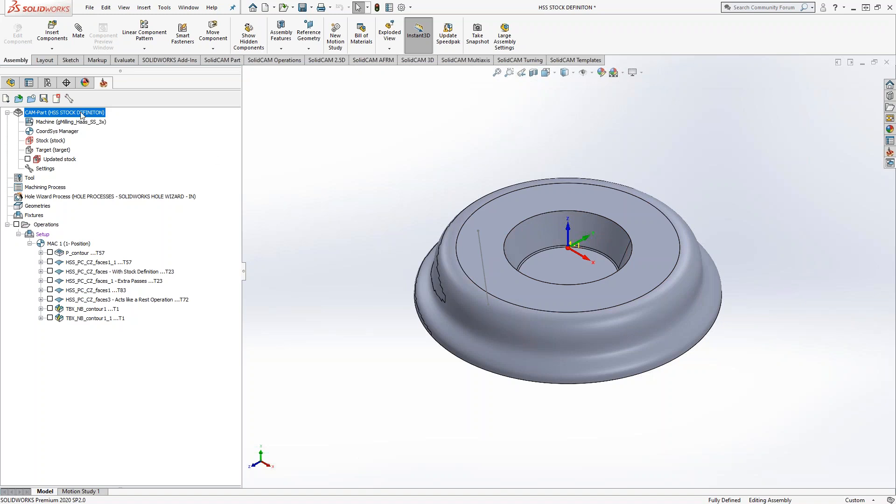
Export all tools from the Part Tool Table to the Desktop as an XLS file named HSS STOCK DEFINITON.
left_click(32, 179)
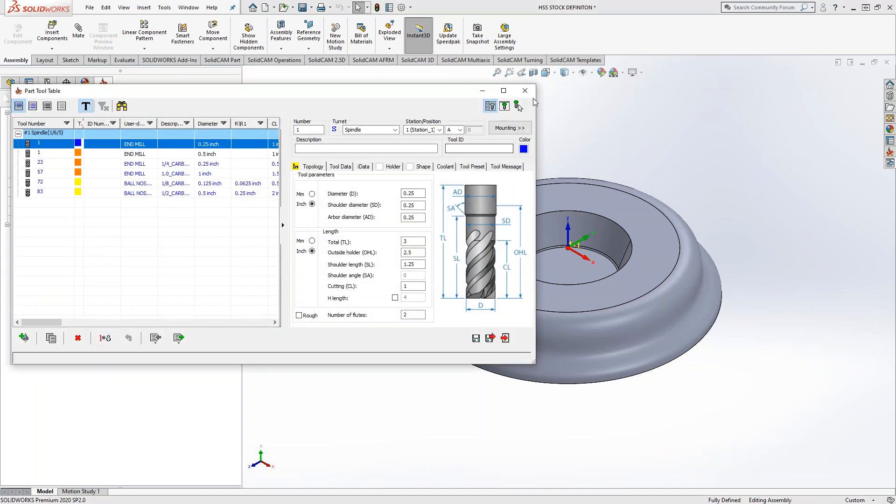
left_click(180, 338)
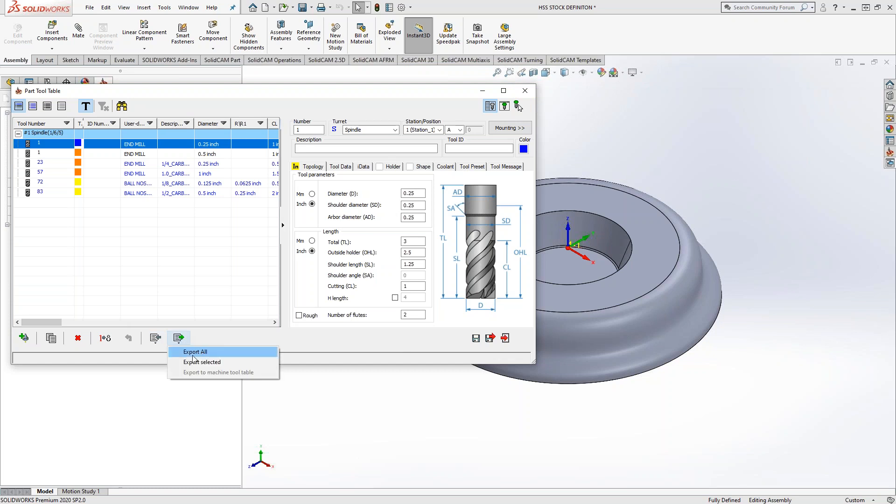
left_click(194, 352)
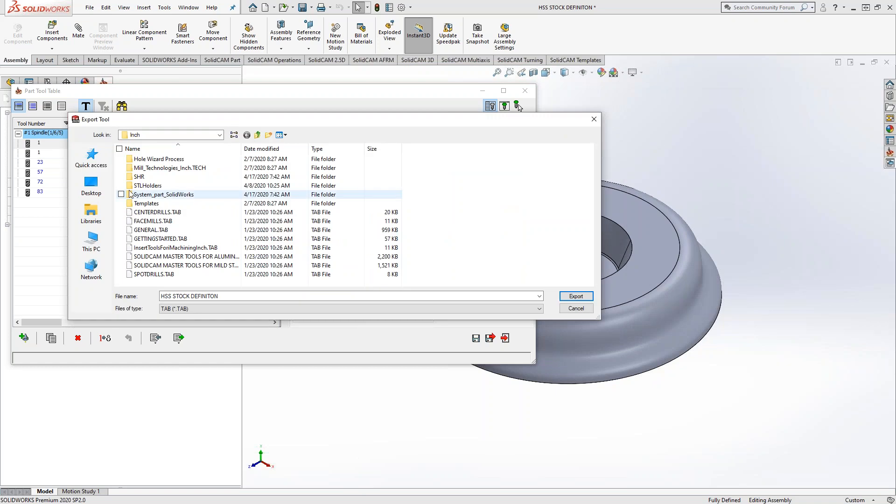
left_click(91, 186)
left_click(198, 308)
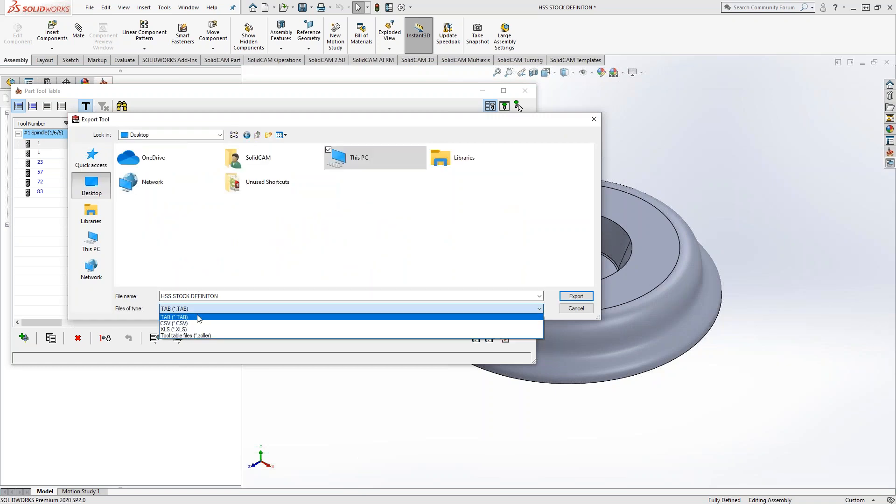
left_click(183, 329)
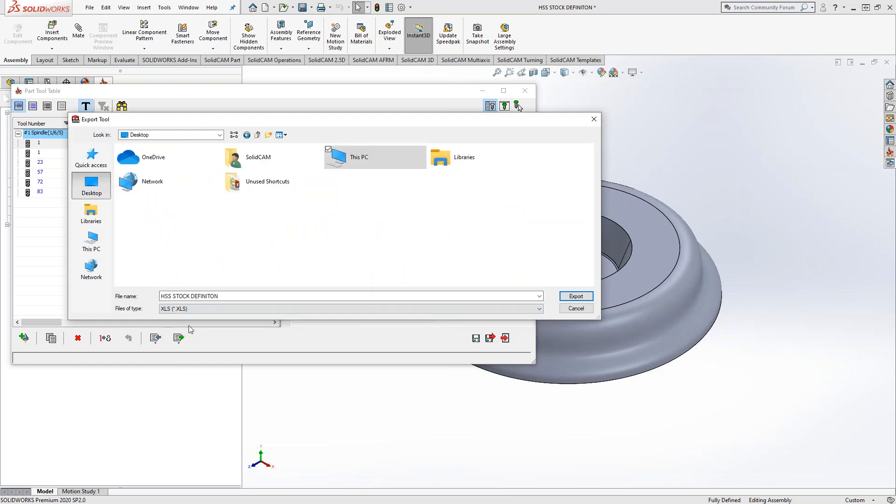
left_click(577, 297)
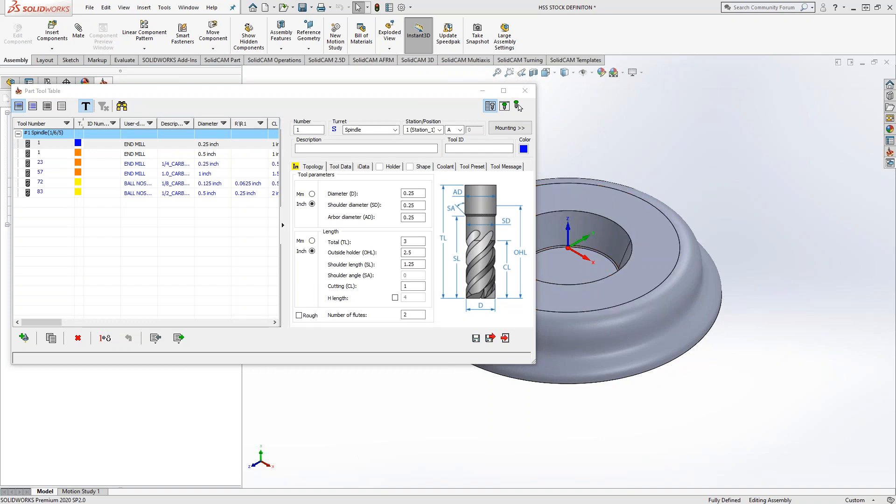
Look through the Milling sheet of the exported HSS STOCK DEFINITON workbook in Excel, and close the workbook and the Part Tool Table.
left_click(518, 106)
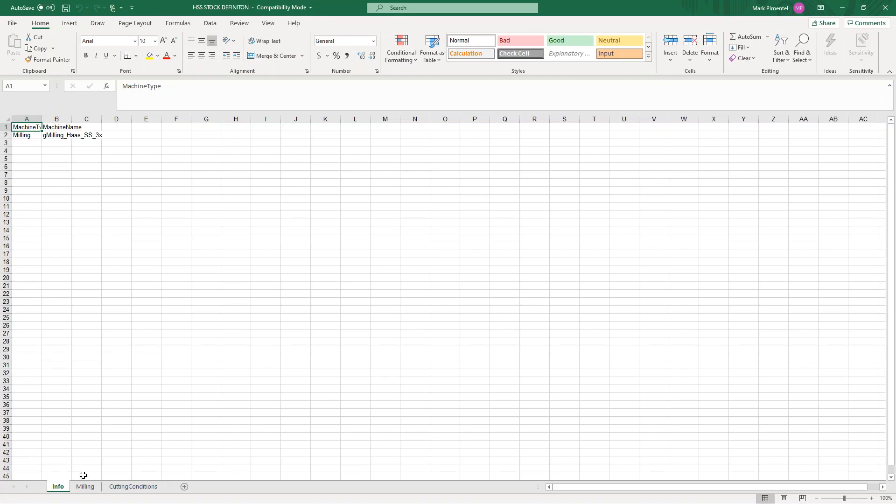
left_click(87, 488)
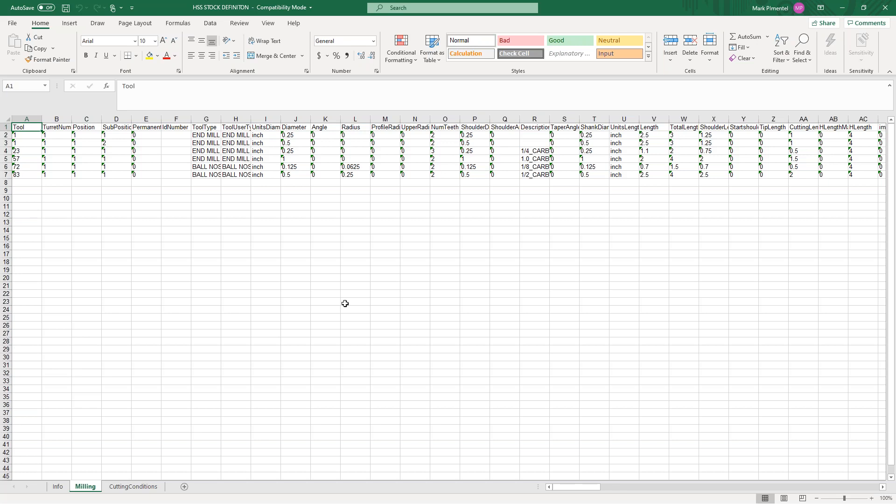
left_click(885, 8)
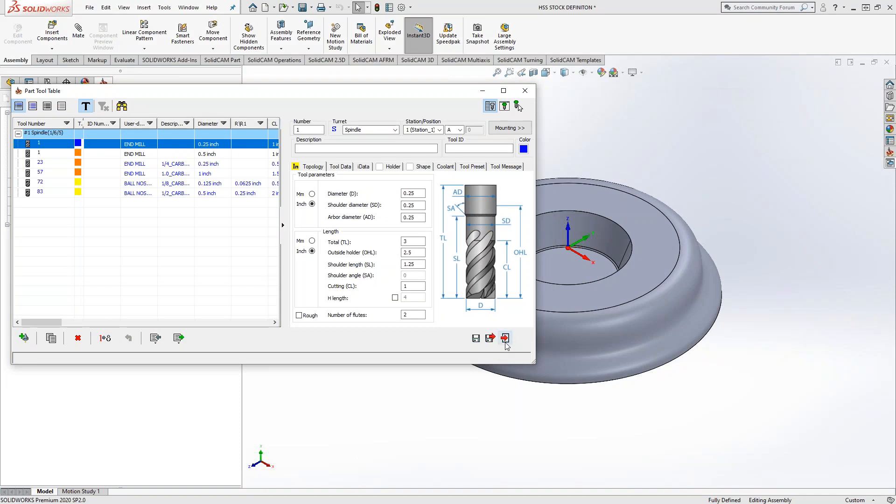
left_click(505, 338)
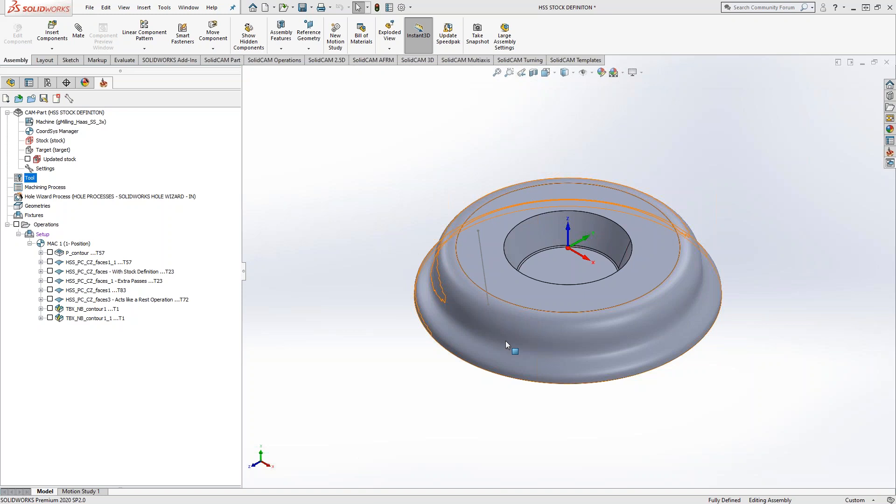
Reopen the Part Tool Table and assign the global 2.25" Long holder from the 1/4" Endmill group to the 0.25 inch end mill.
mouse_move(374, 200)
middle_mouse_down()
mouse_move(369, 185)
mouse_move(361, 188)
middle_mouse_up()
double_click(35, 179)
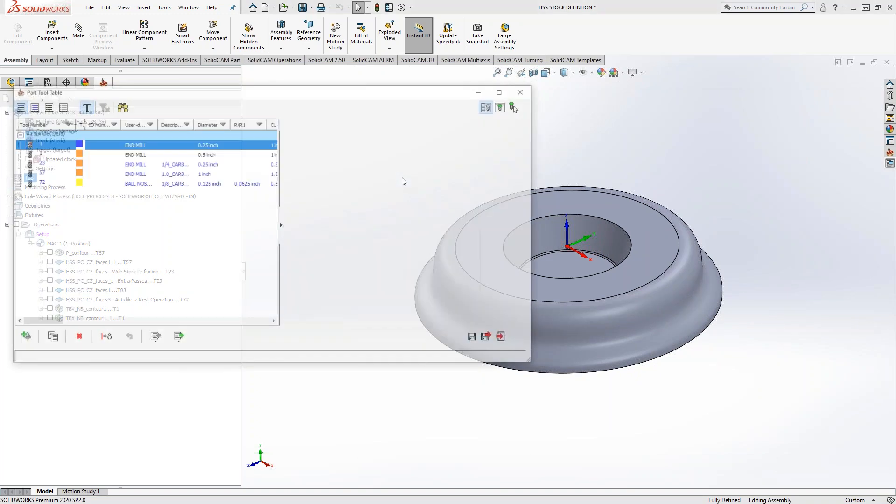
left_click(392, 167)
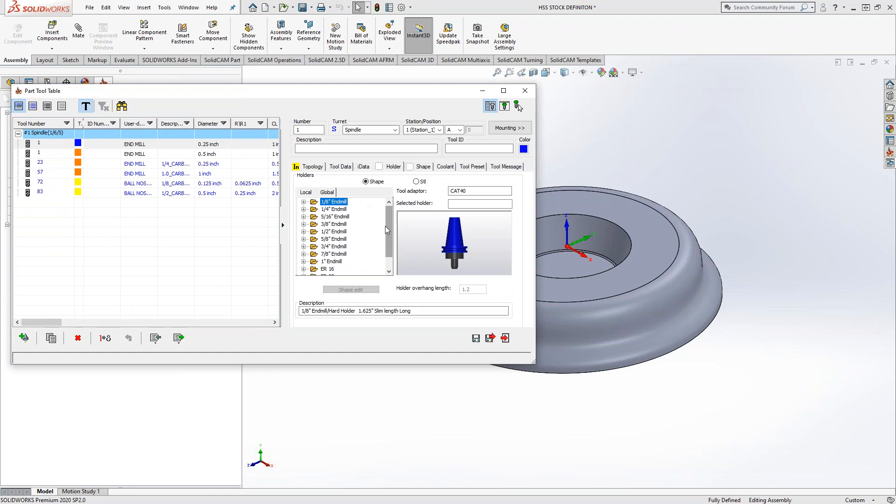
left_click(303, 209)
left_click(323, 217)
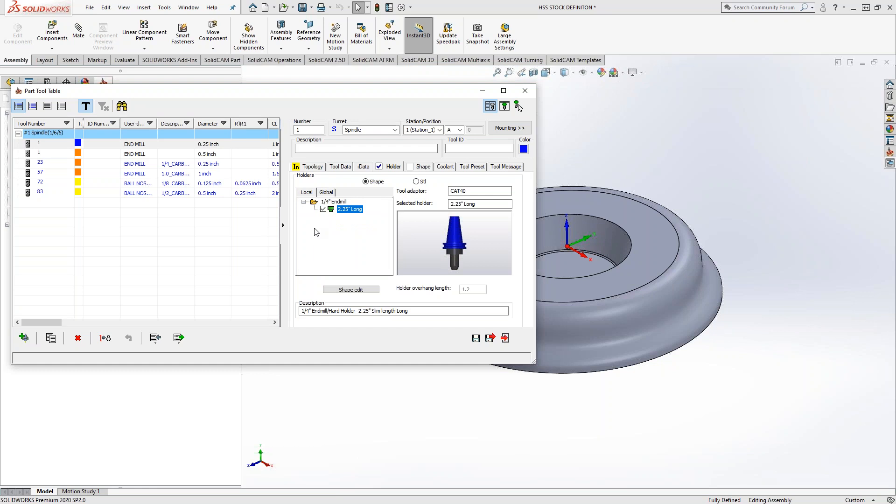
Examine the assigned holder's 3D shape and its cone and cylinder dimensions, and close the holder editor without changes.
left_click(344, 290)
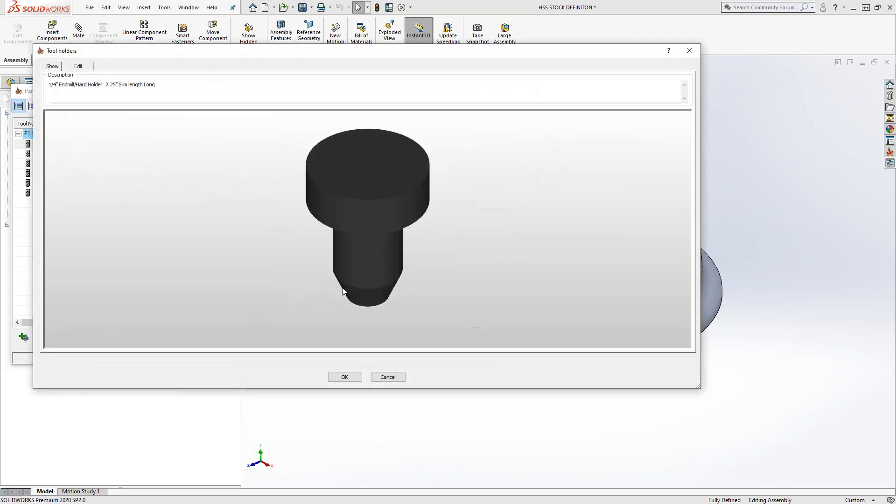
left_click(75, 67)
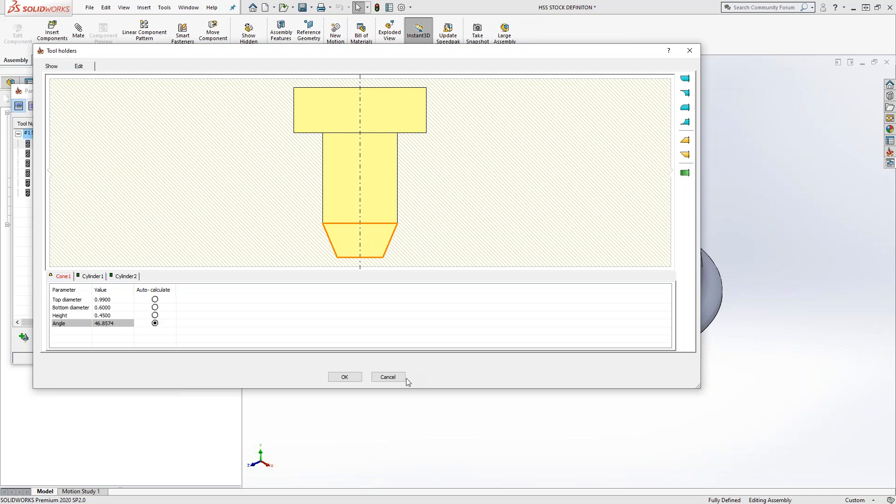
left_click(52, 68)
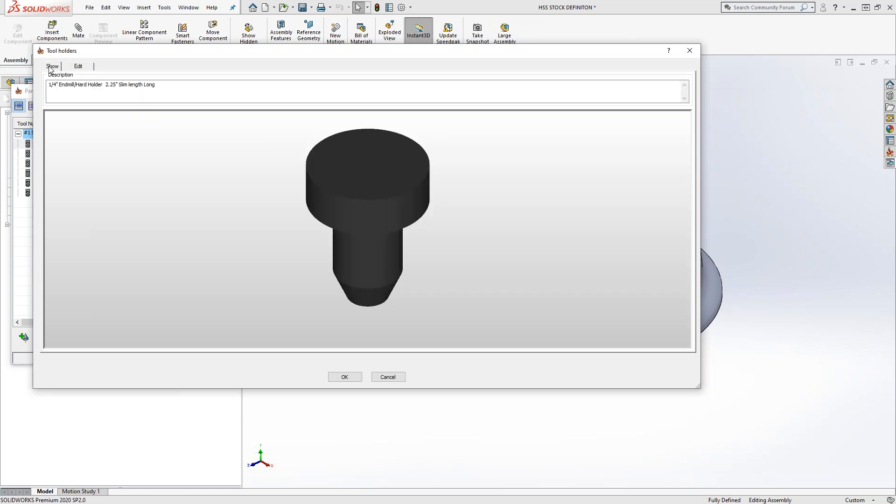
left_click(78, 67)
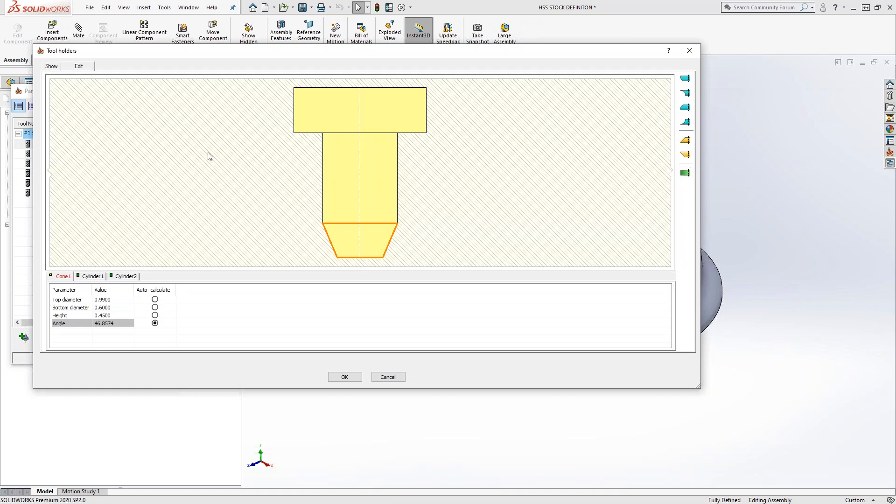
left_click(400, 379)
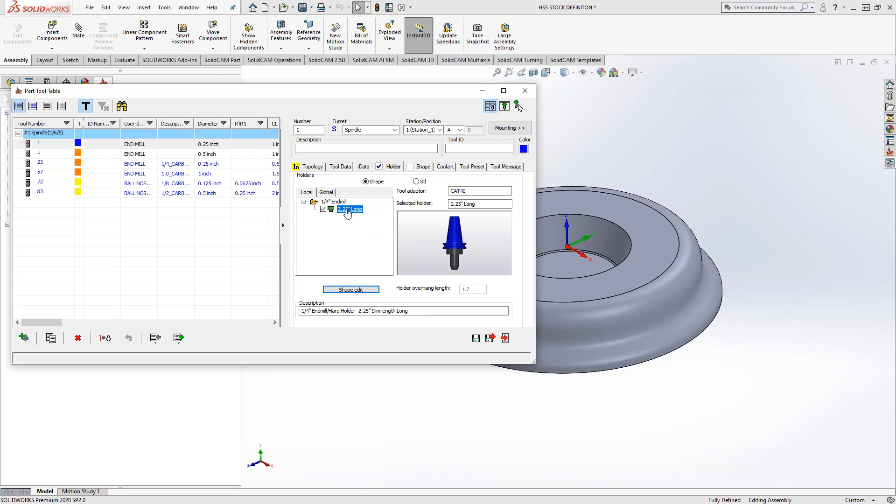
left_click(179, 338)
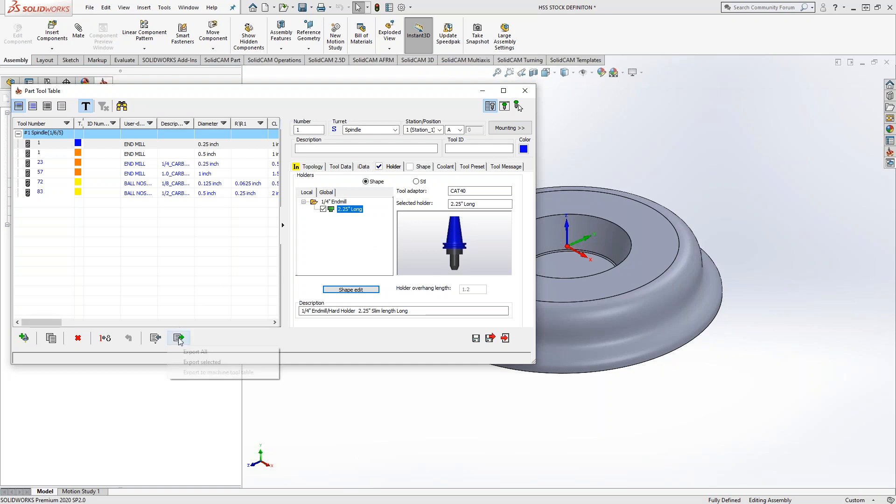
left_click(202, 362)
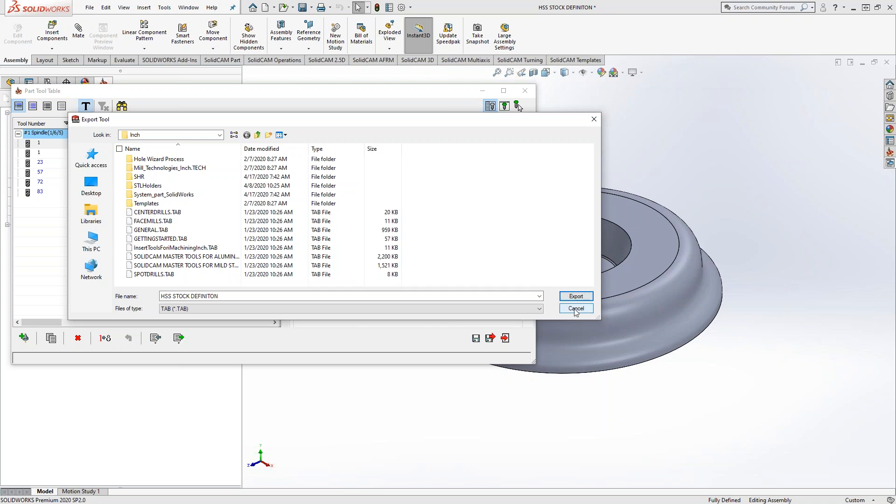
left_click(238, 296)
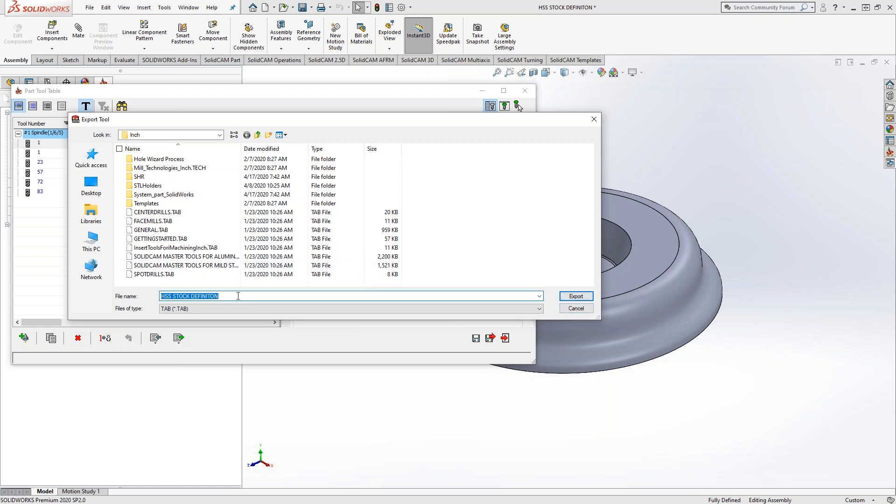
left_click(576, 308)
Save and exit the Part Tool Table, and close the CAM-Part.
left_click(491, 338)
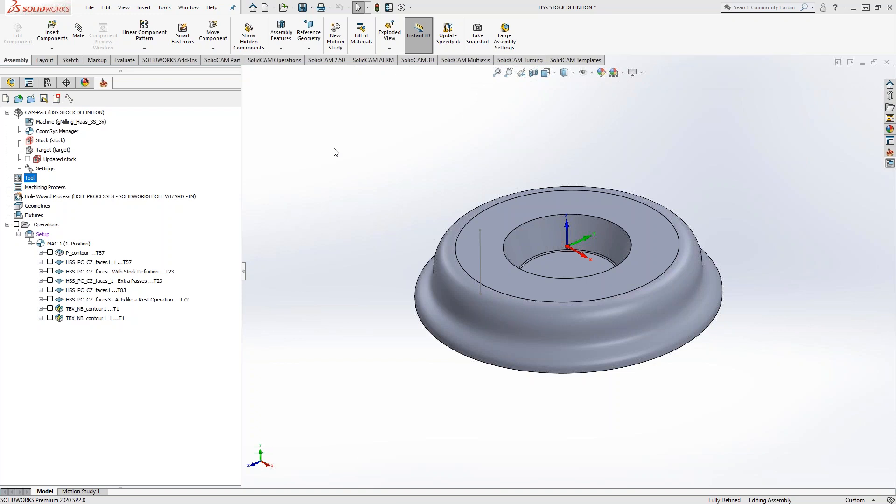
left_click(56, 99)
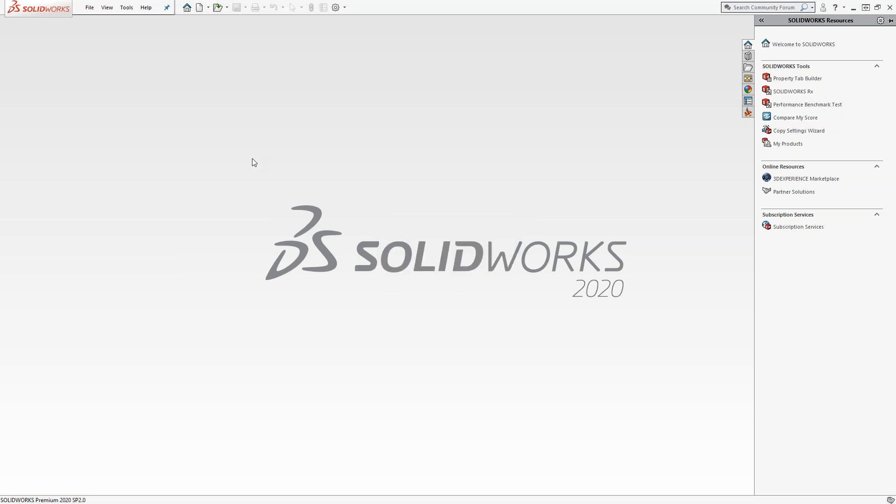
Open the GETTINGSTARTED TAB tool library for editing and view the holder of tool 8, the 1/4" 4FLT Carbide Endmill.
left_click(127, 7)
mouse_move(164, 43)
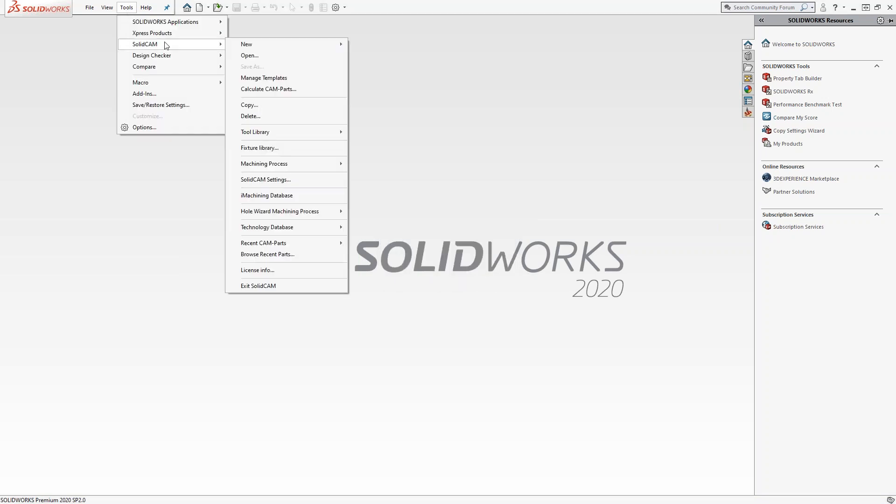
mouse_move(330, 133)
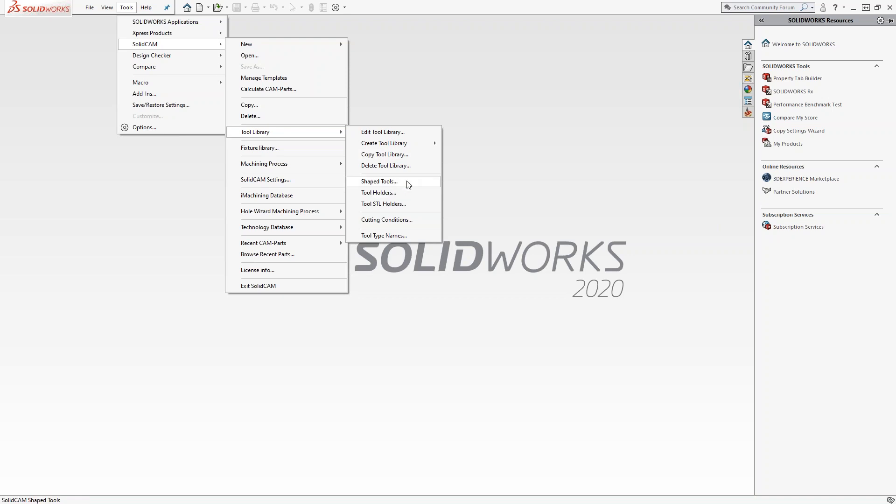
left_click(393, 133)
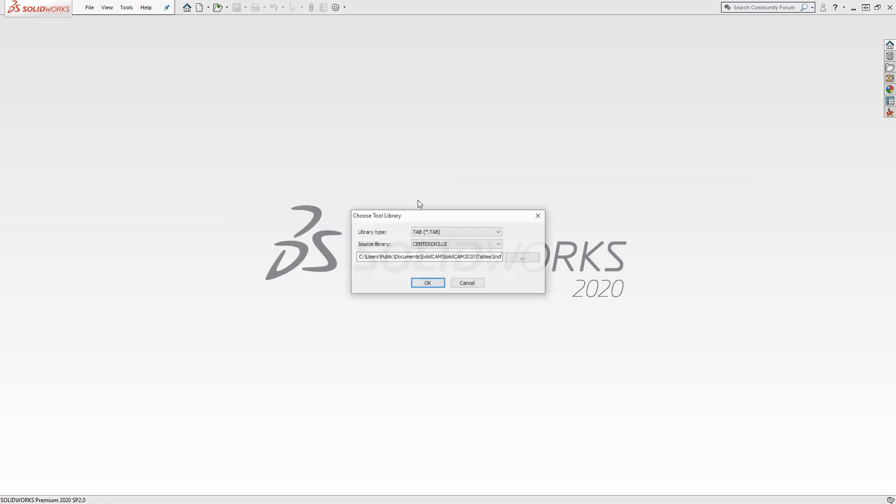
left_click(487, 244)
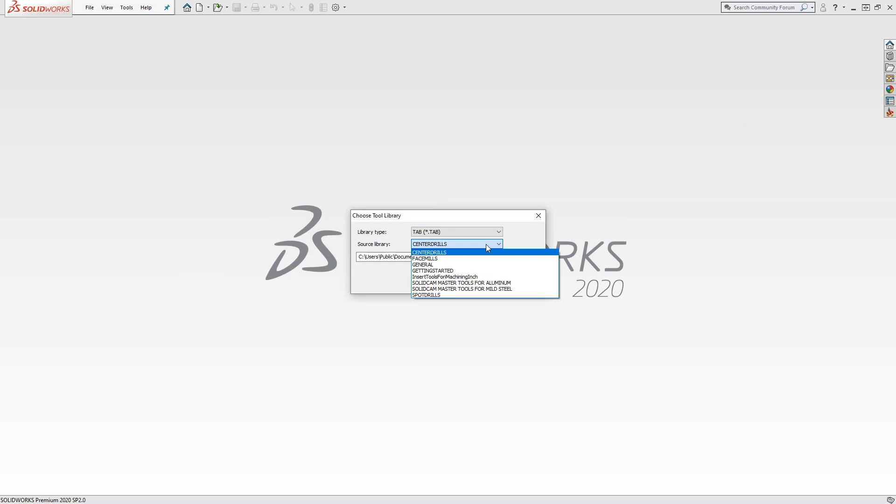
left_click(474, 271)
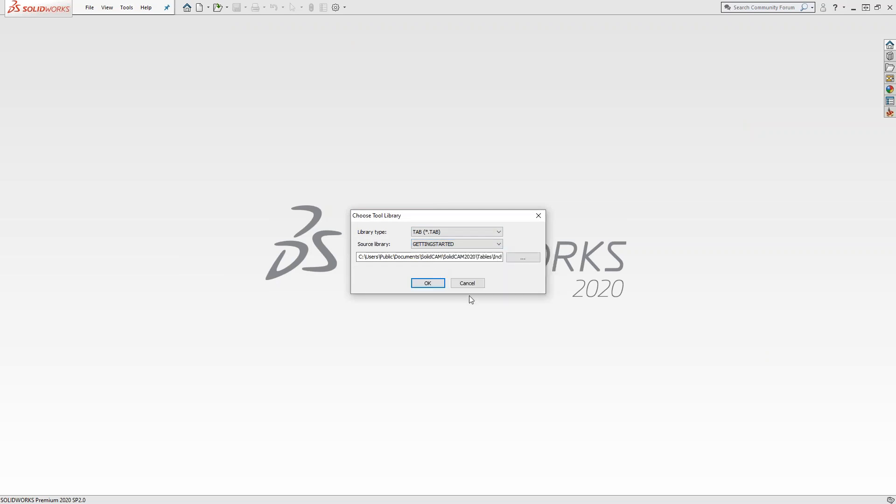
left_click(428, 283)
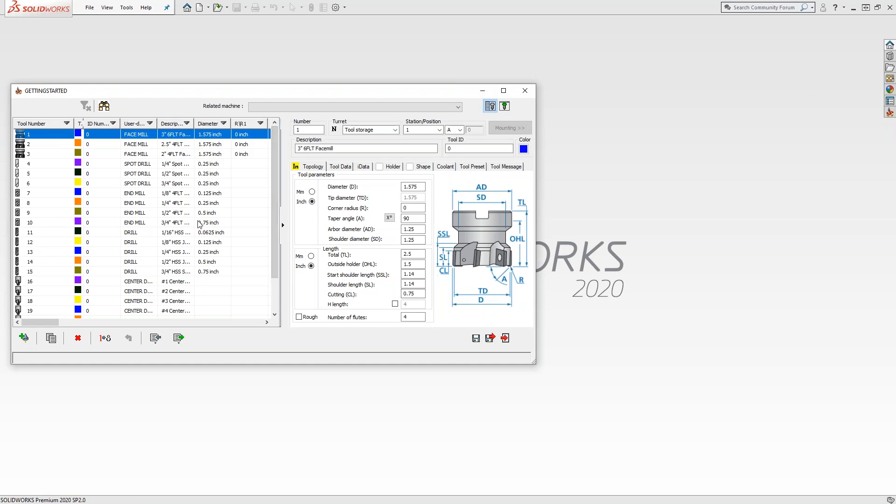
left_click(35, 203)
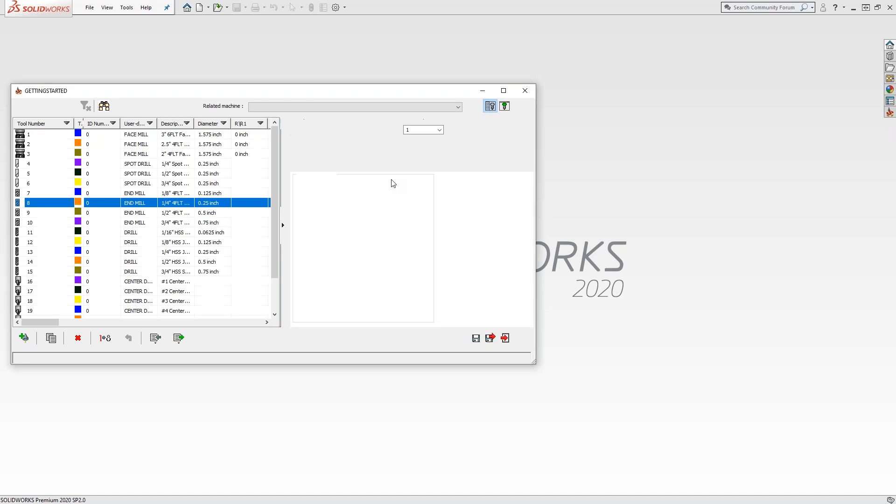
left_click(391, 167)
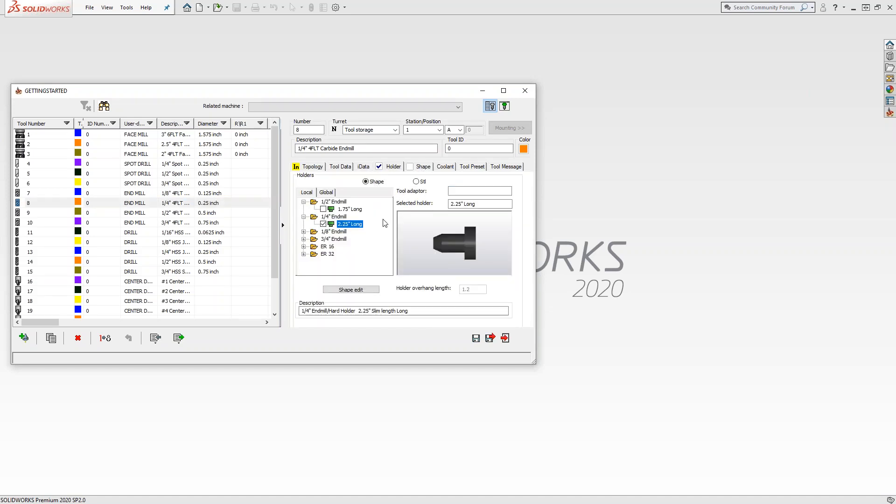
left_click(155, 338)
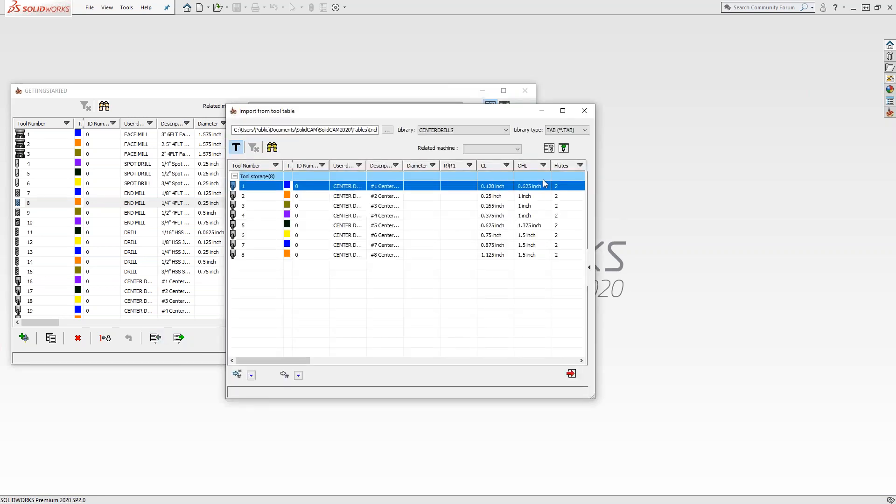
left_click(585, 130)
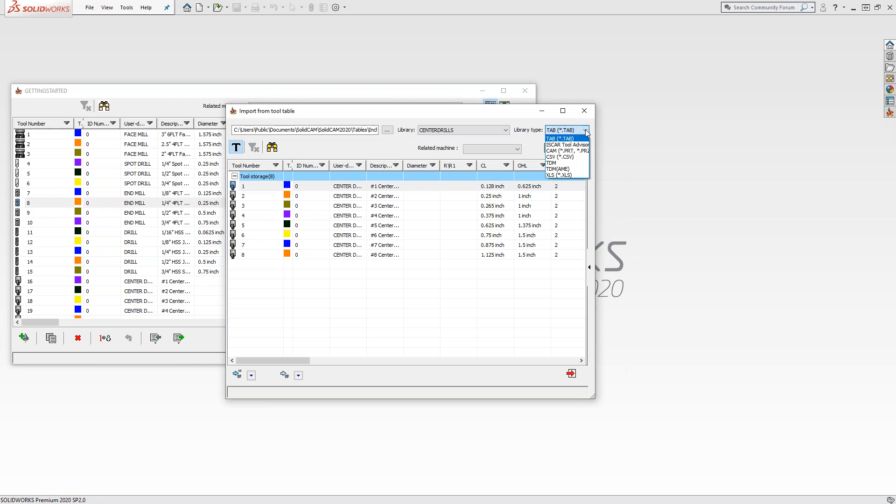
left_click(576, 151)
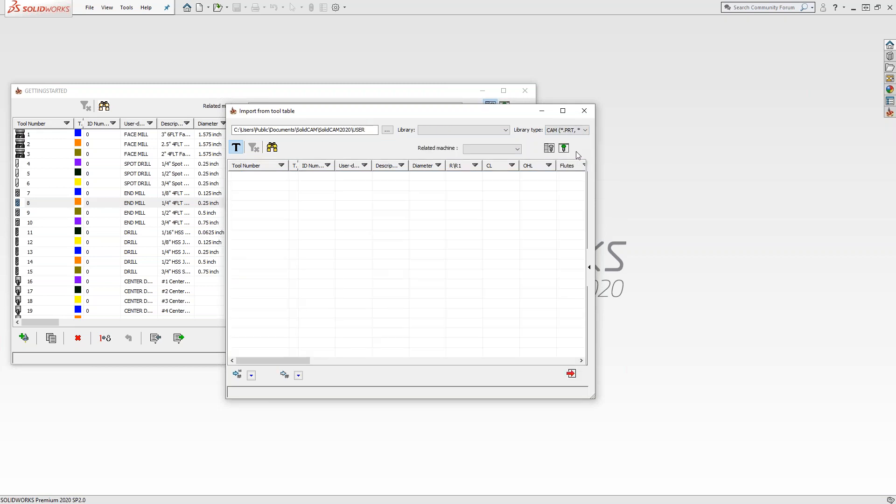
left_click(387, 130)
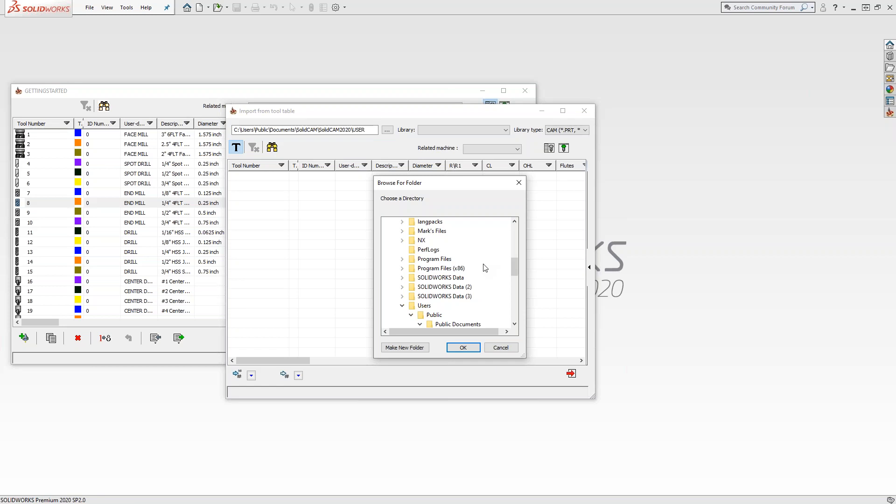
left_click(501, 346)
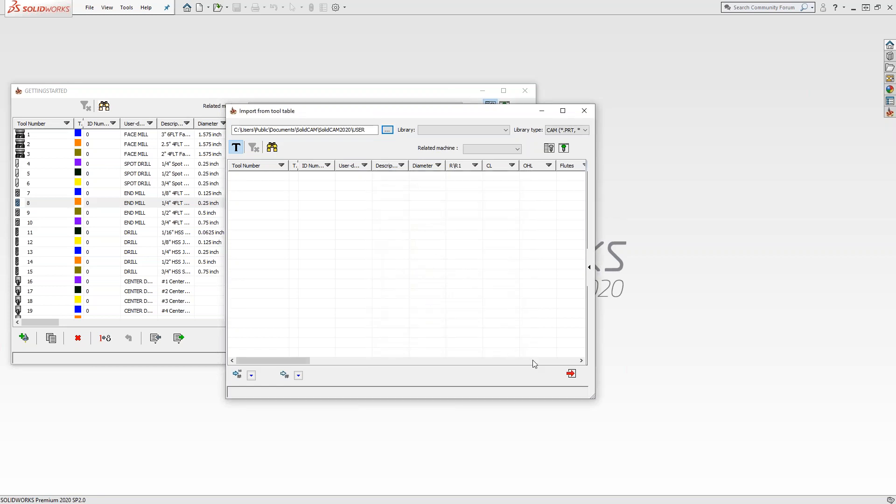
left_click(571, 374)
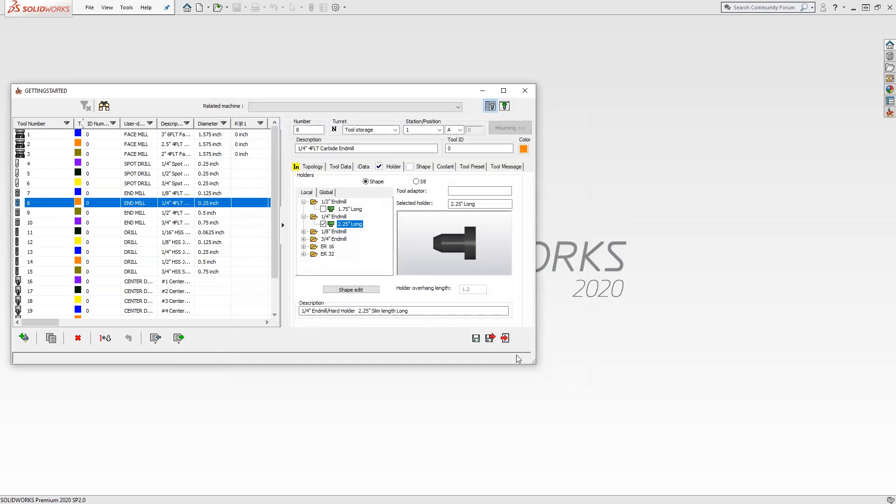
Exit the tool library, reopen the recent HSS STOCK DEFINITON CAM-Part and show the SolidCAM 2.5D commands.
left_click(505, 338)
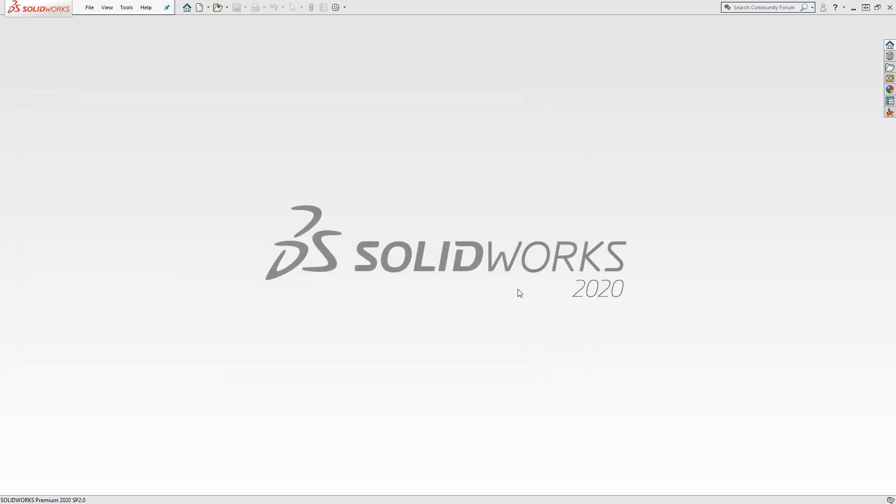
left_click(126, 7)
mouse_move(161, 49)
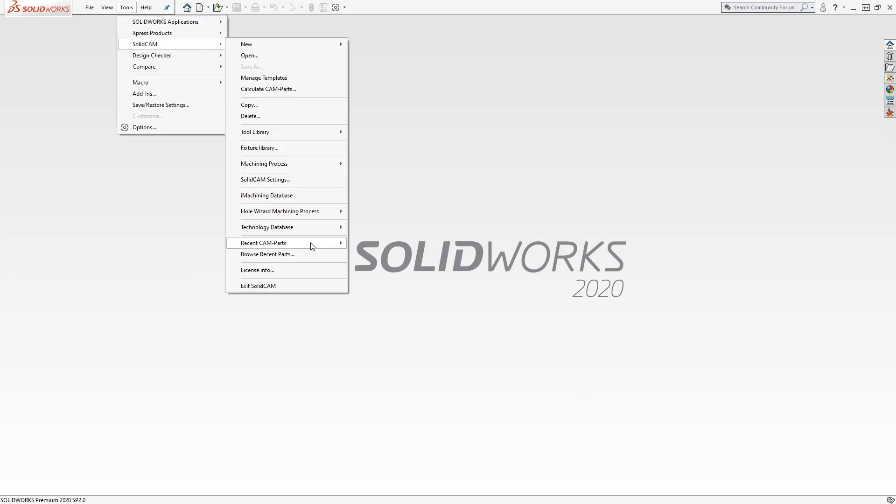
mouse_move(329, 242)
left_click(414, 245)
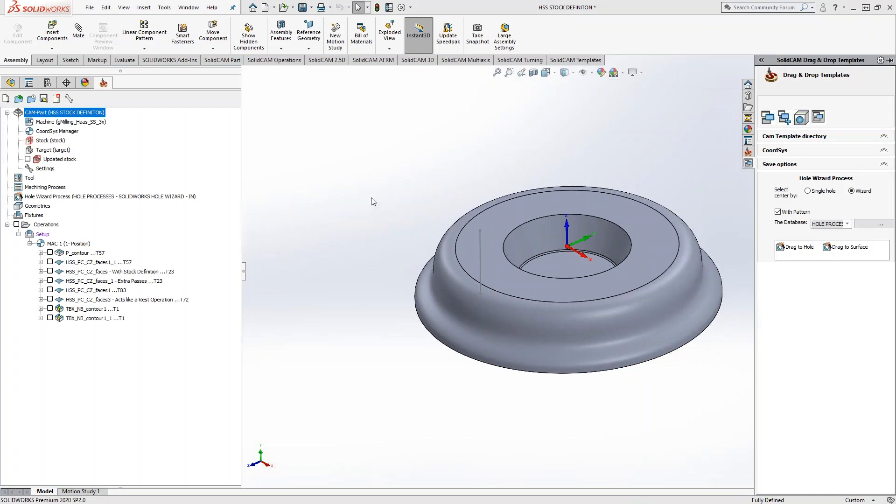
left_click(327, 60)
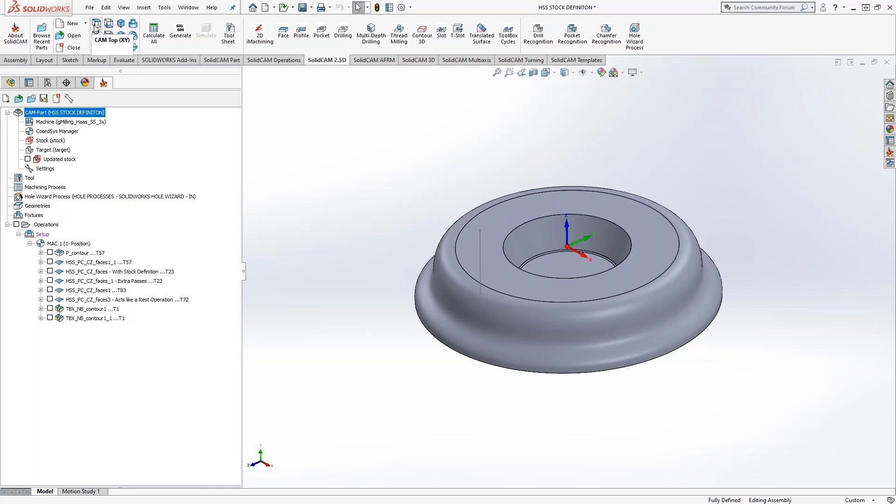
View the part from CAM Top (XY) and from the standard Top orientation, and tilt it back to an angled view.
left_click(96, 24)
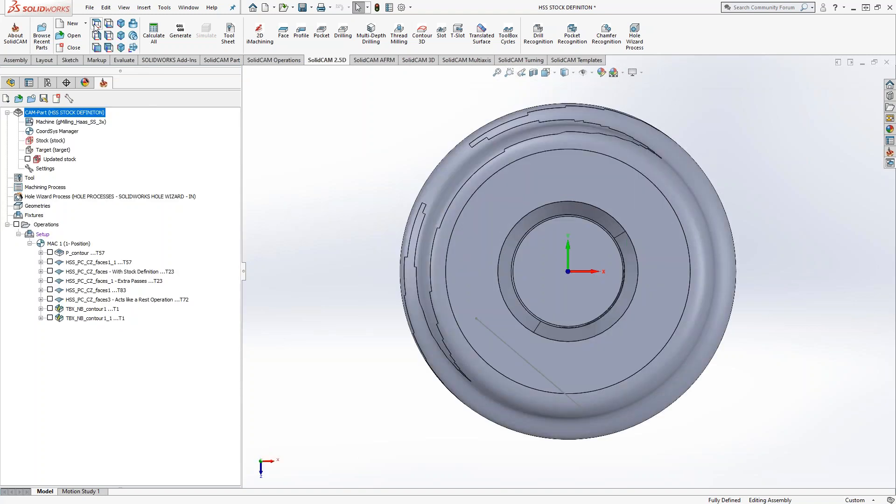
left_click(545, 73)
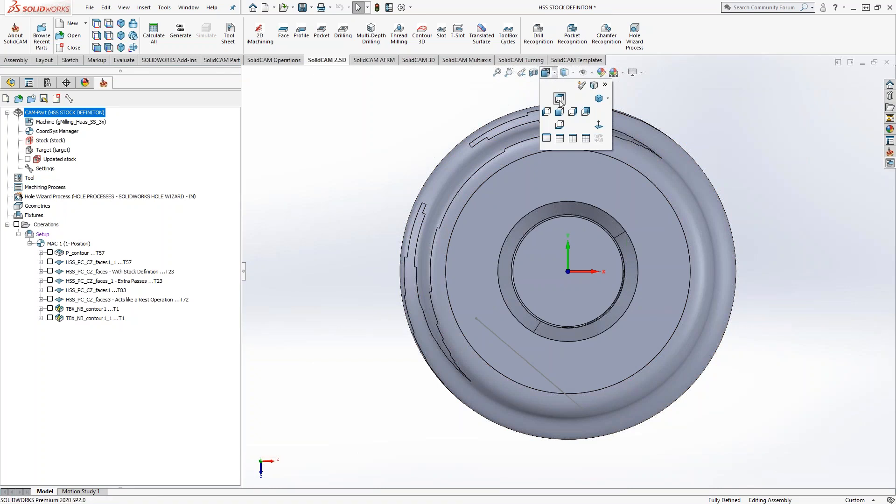
left_click(560, 99)
left_click(555, 75)
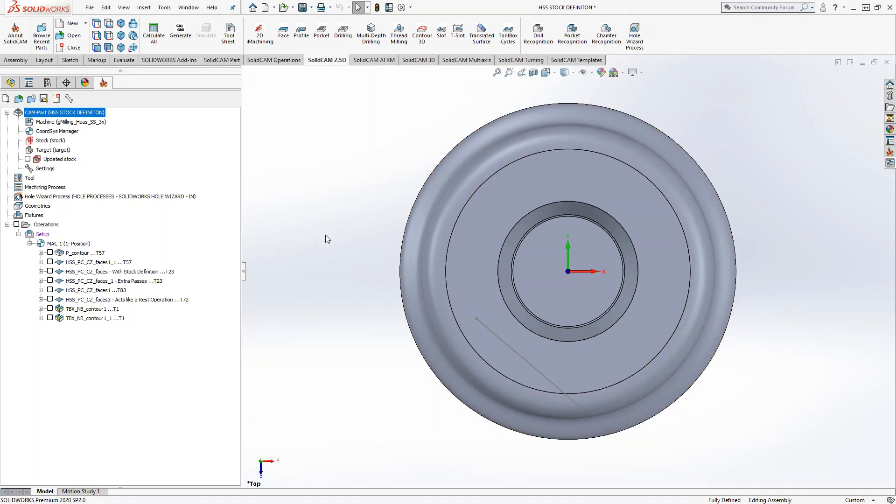
middle_click_drag(377, 275, 364, 162)
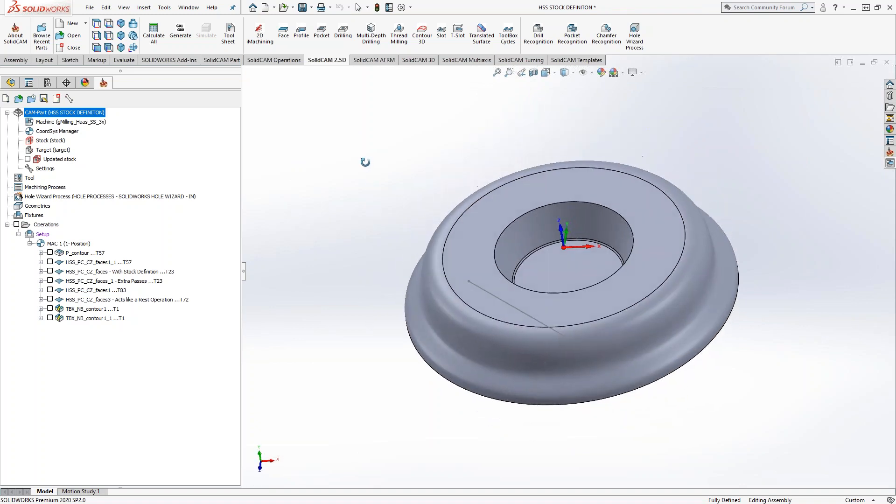
scroll(364, 162, "up", 1)
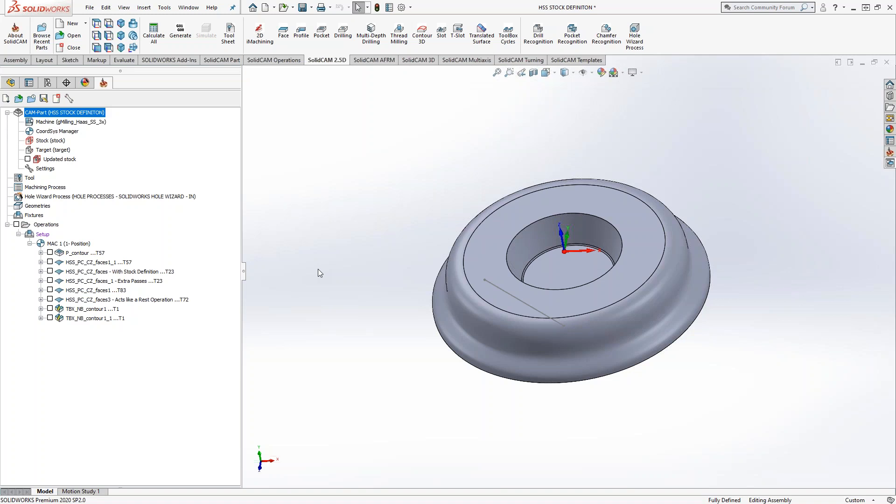
Show the DPP documentation options available for the HSS STOCK DEFINITON CAM-Part and dismiss them.
right_click(40, 114)
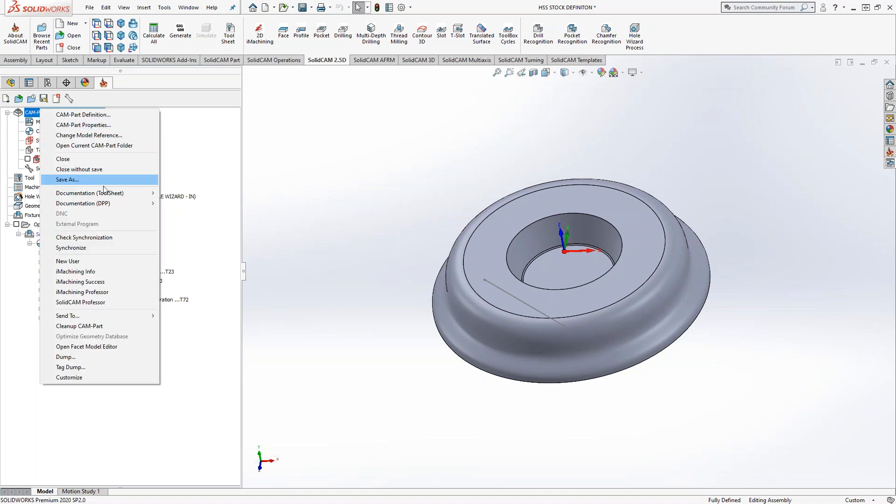
mouse_move(102, 204)
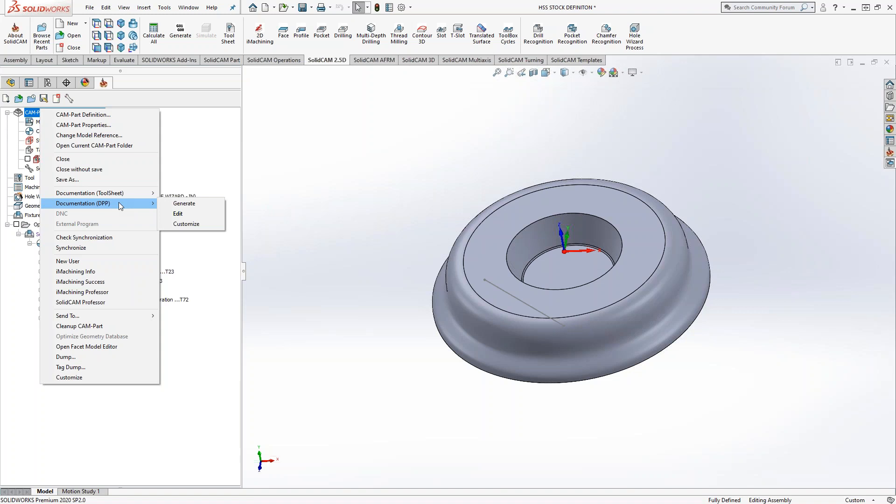
left_click(452, 207)
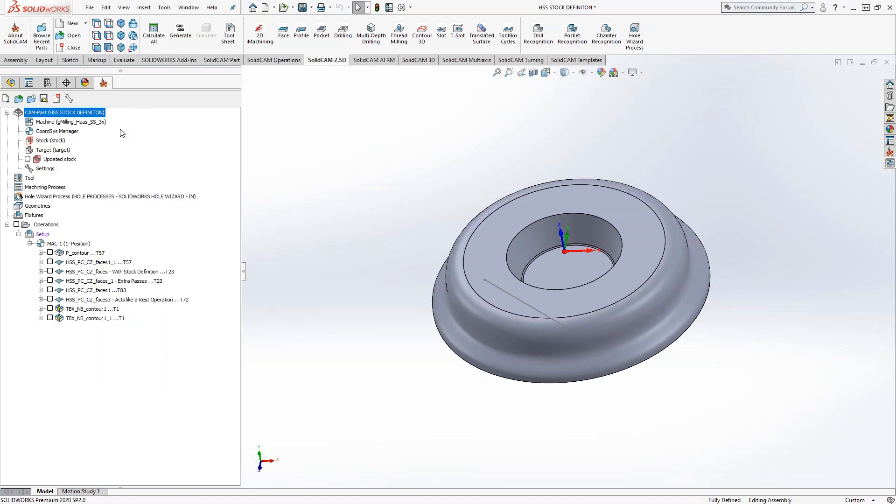
Open the Part Tool Table and examine the tool types offered for a new tool, from milling tools to broaching tools and saw.
left_click(22, 181)
double_click(20, 181)
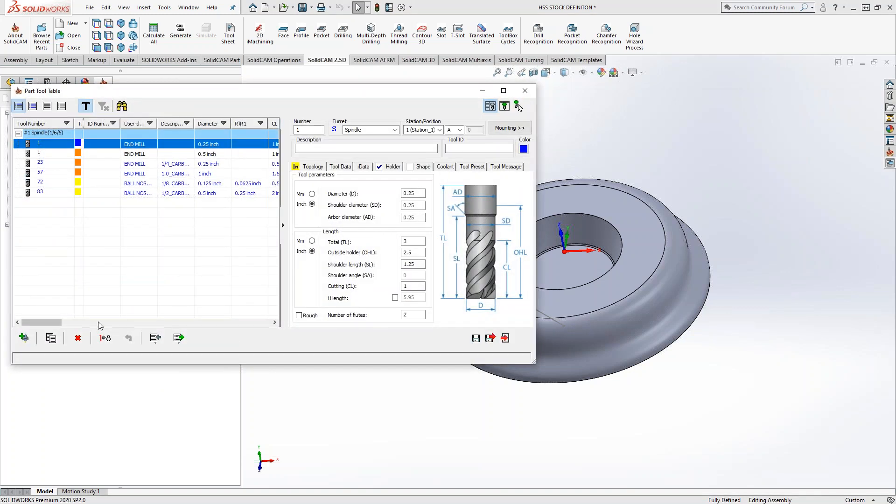
left_click(24, 338)
scroll(411, 276, "down", 10)
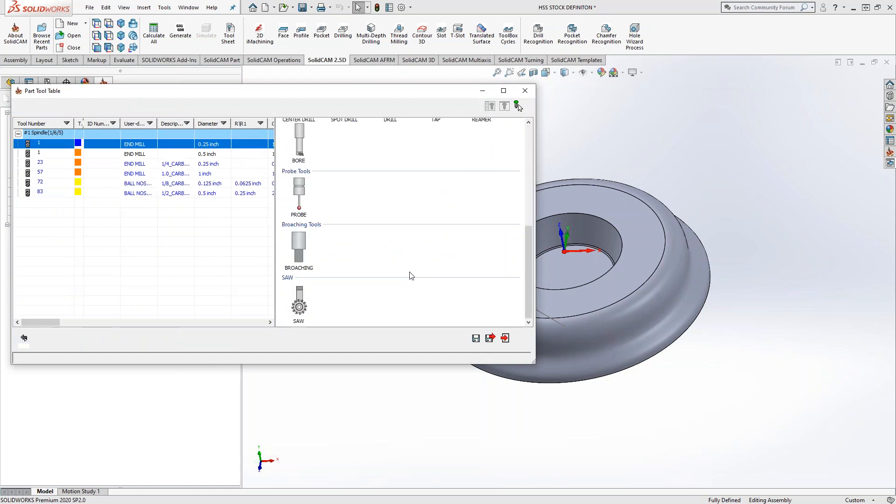
scroll(411, 276, "up", 10)
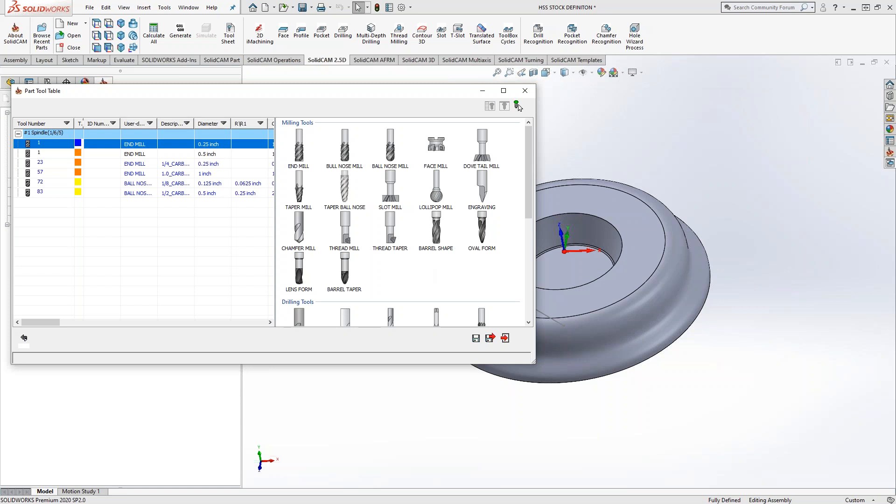
left_click(516, 105)
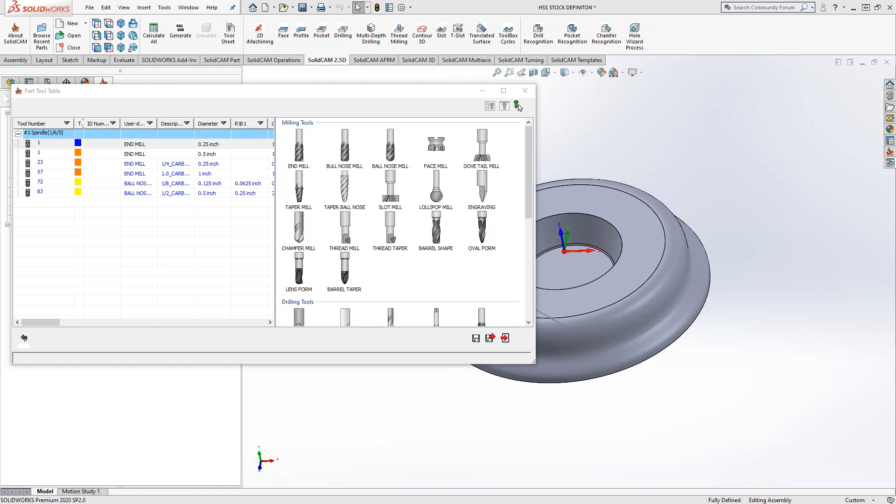
left_click(517, 105)
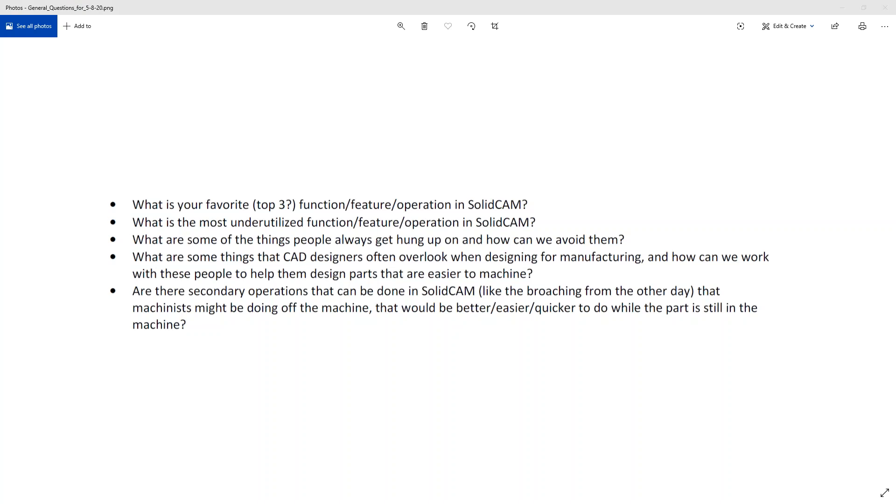
Minimize the general questions image, view the technology options of the HSS_PC_CZ_faces1_1 operation in SolidCAM, and close that operation.
left_click(363, 161)
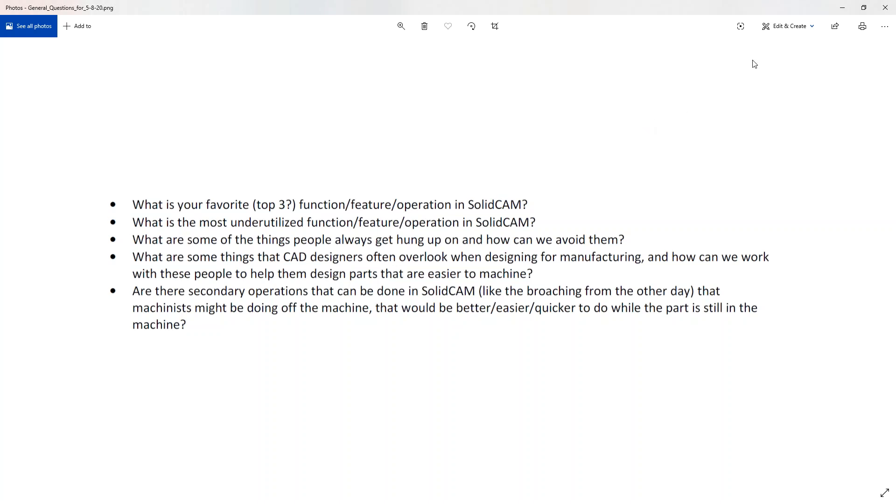
left_click(843, 7)
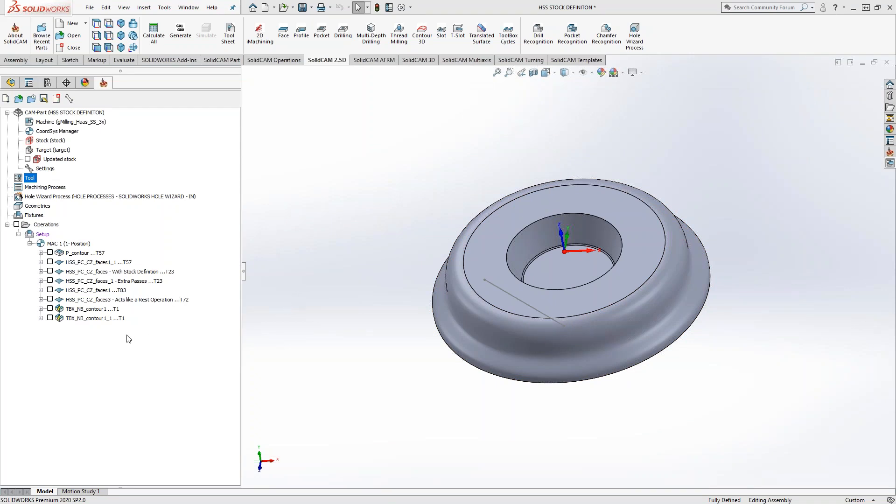
left_click(96, 263)
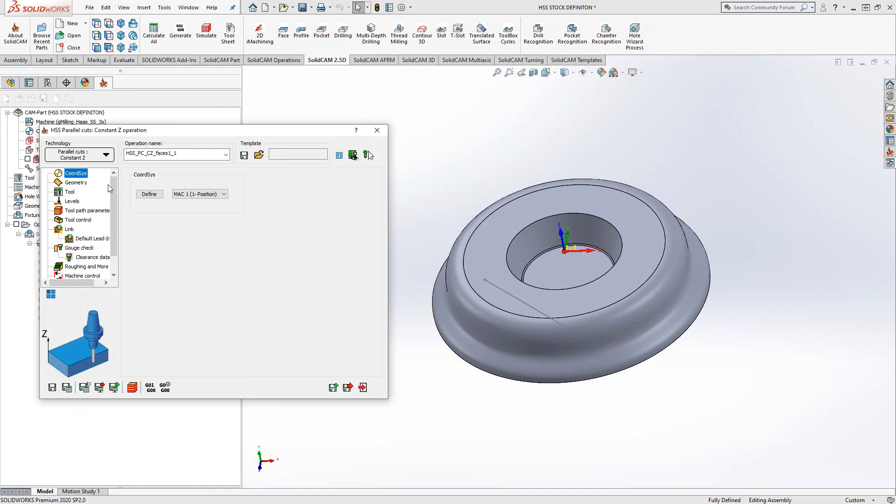
left_click(103, 162)
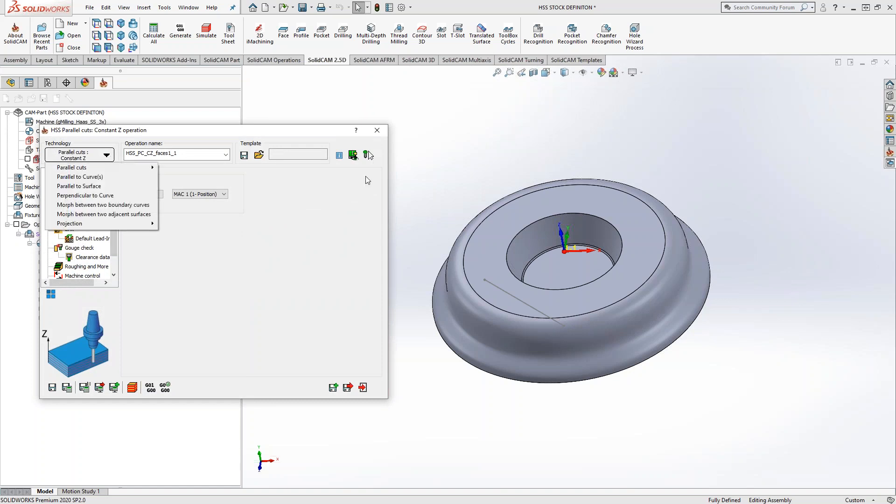
left_click(377, 159)
left_click(377, 130)
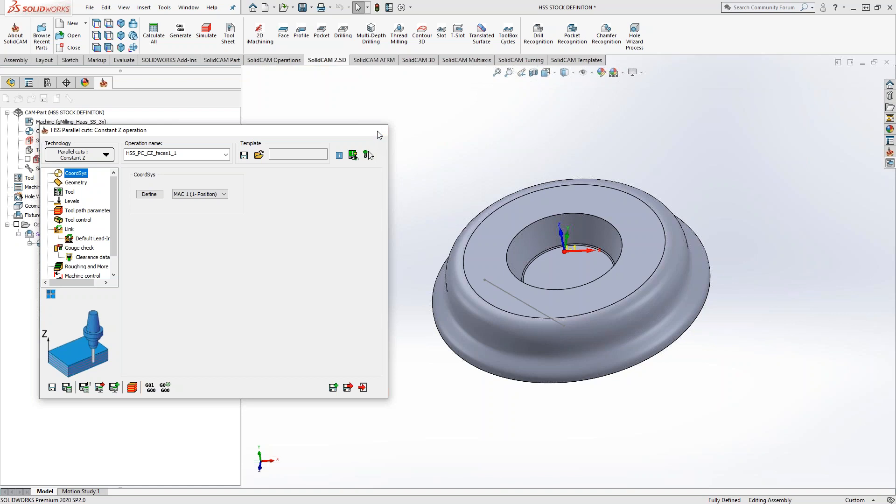
Add an HSS milling operation after P_contour and set its technology to Morph between two boundary curves.
left_click(85, 257)
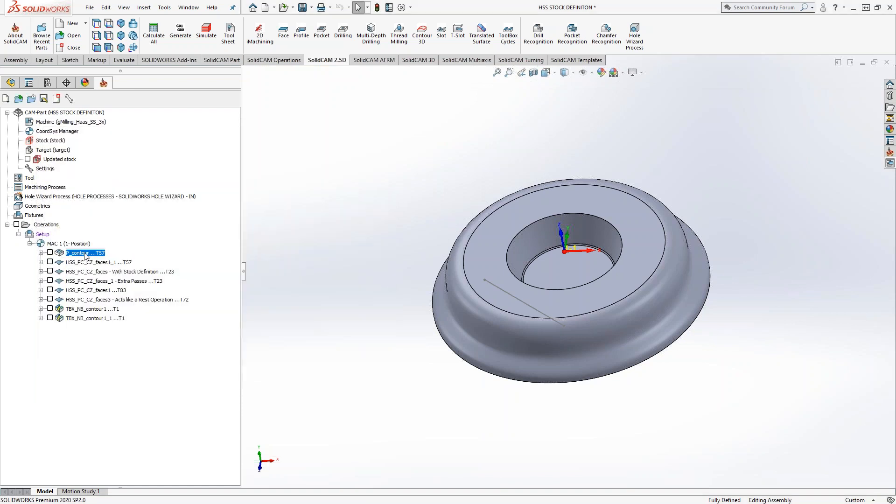
right_click(87, 255)
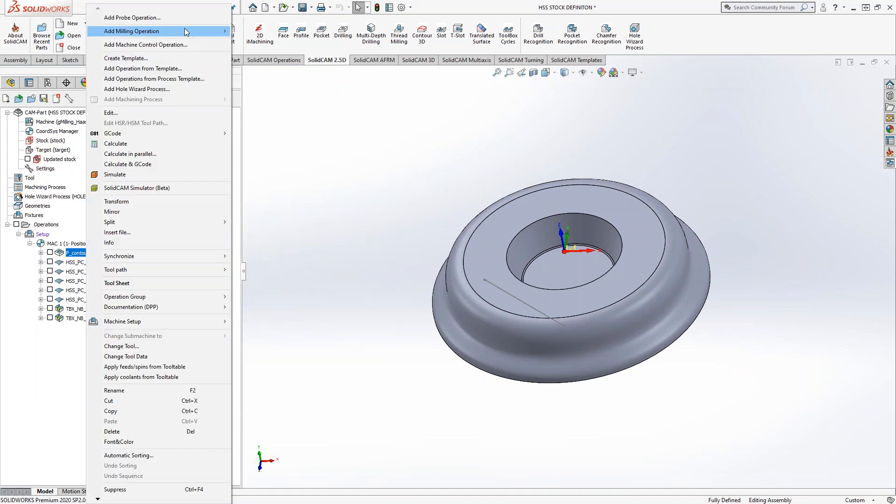
mouse_move(184, 31)
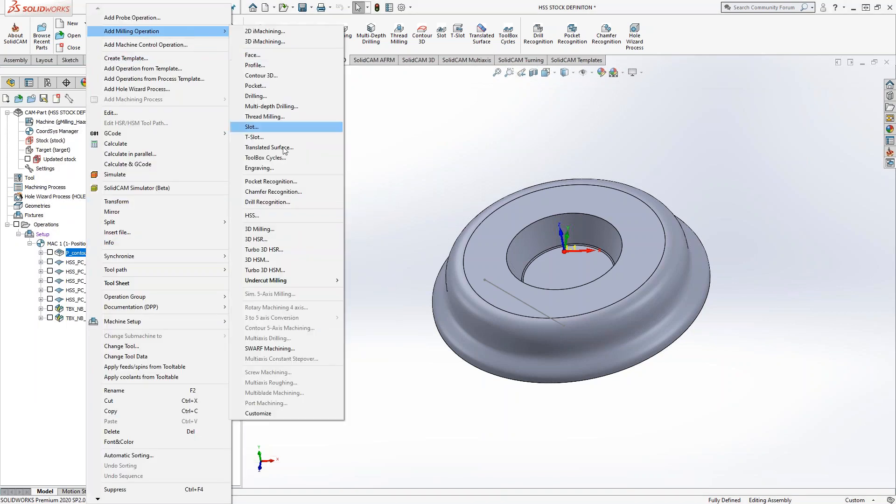
left_click(252, 216)
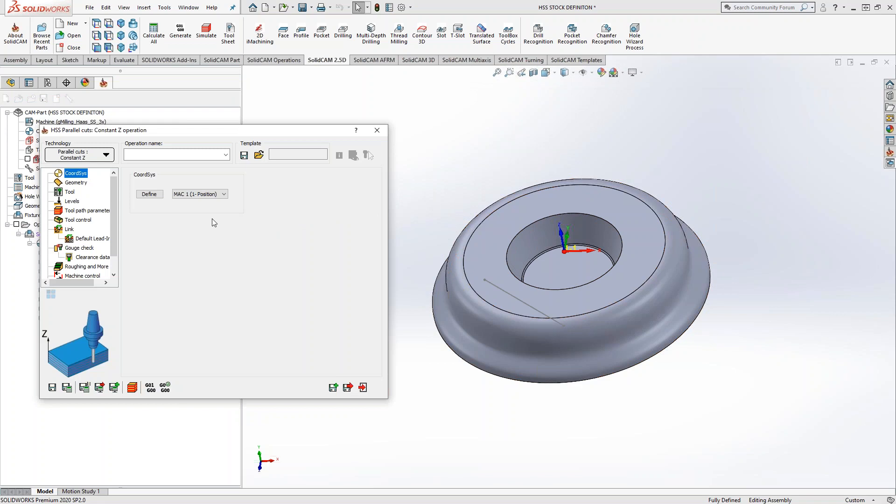
left_click(95, 158)
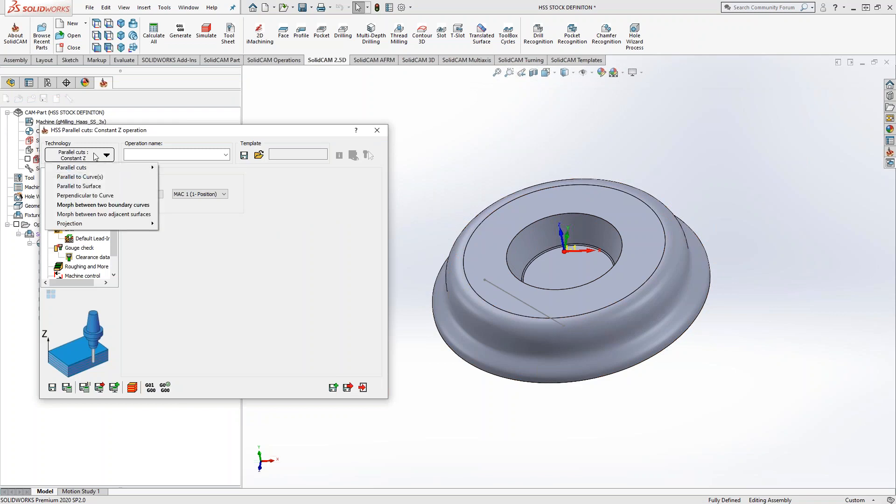
left_click(90, 208)
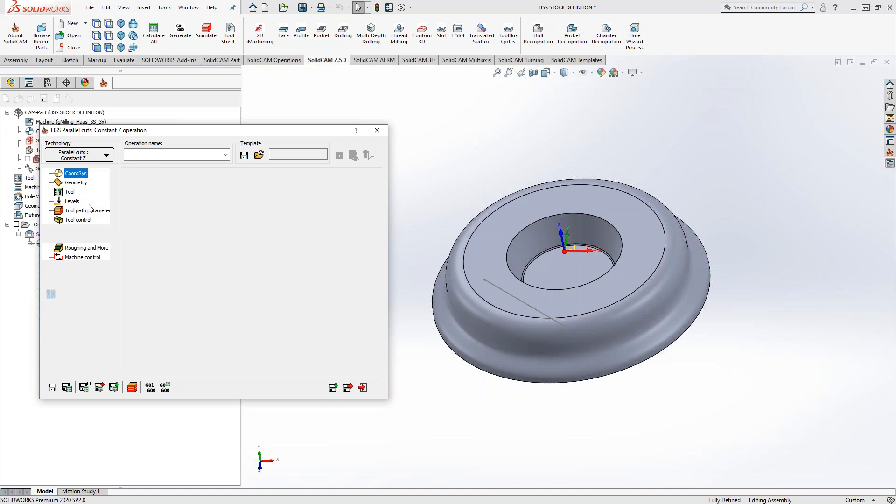
Define the operation's drive surface by selecting the curved outer face of the part.
left_click(76, 183)
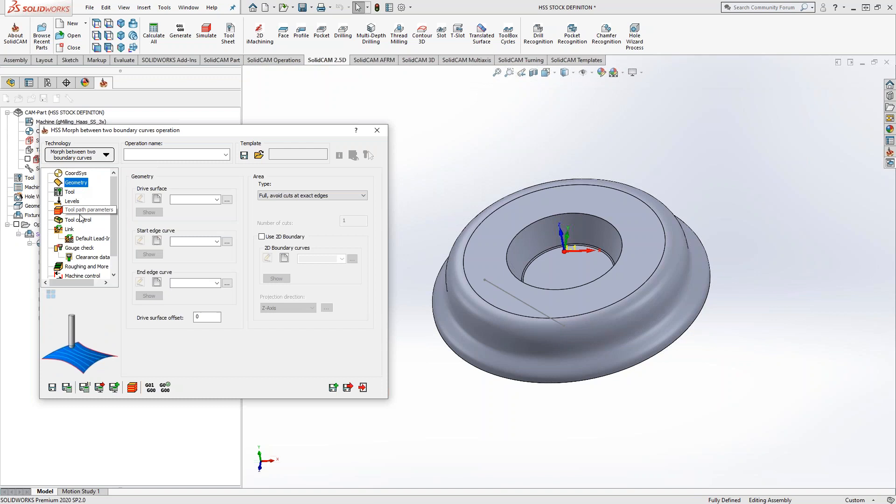
left_click(157, 199)
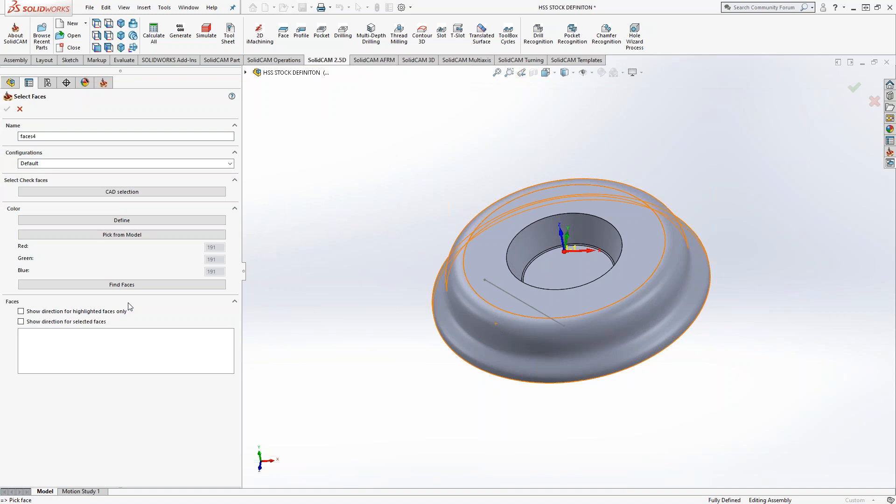
left_click(86, 234)
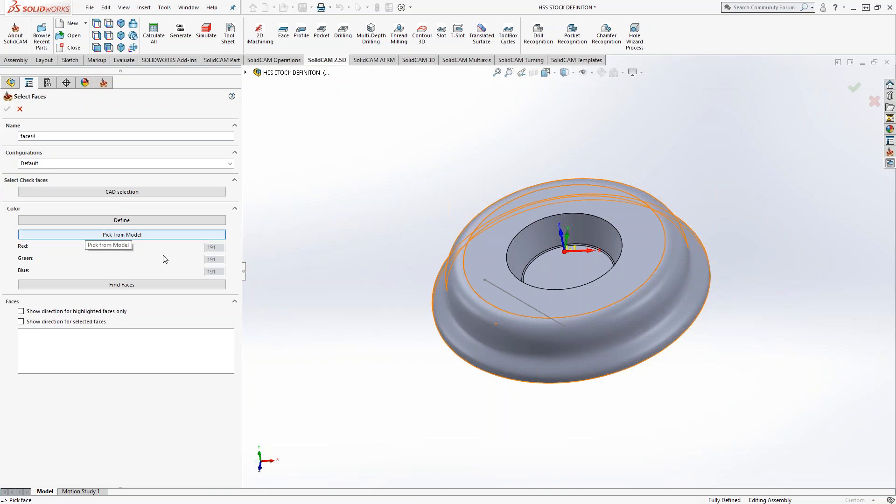
left_click(531, 334)
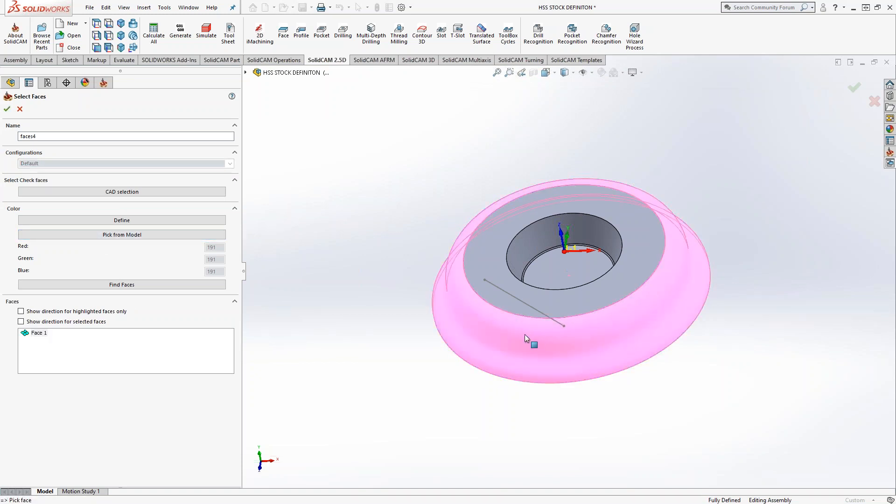
left_click(7, 108)
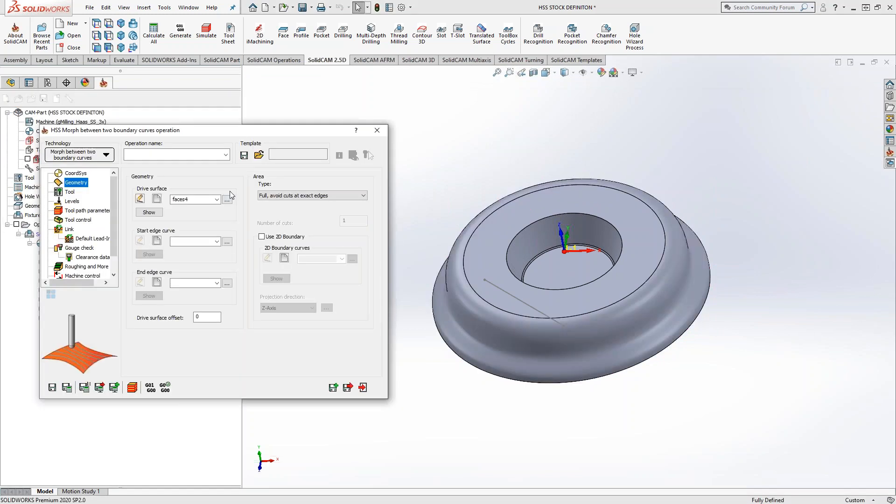
Define the start edge curve on the top face's outer edge and the end edge curve on the part's lower outer edge.
left_click(158, 242)
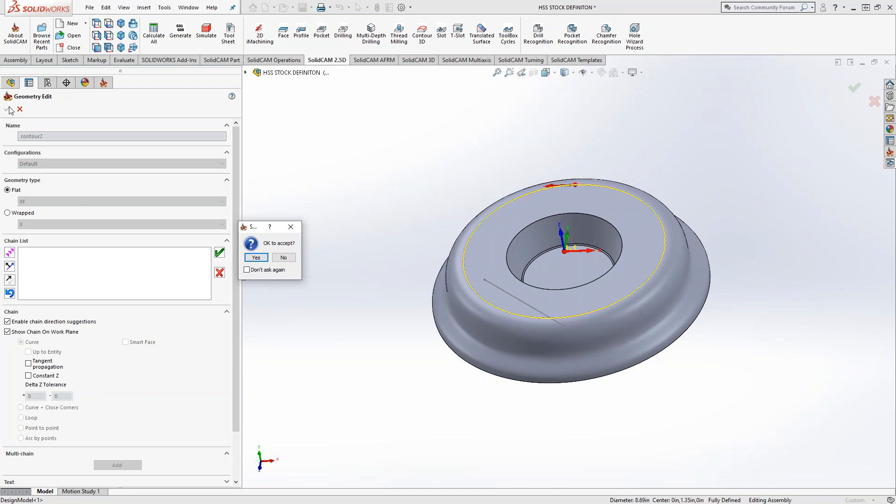
left_click(256, 257)
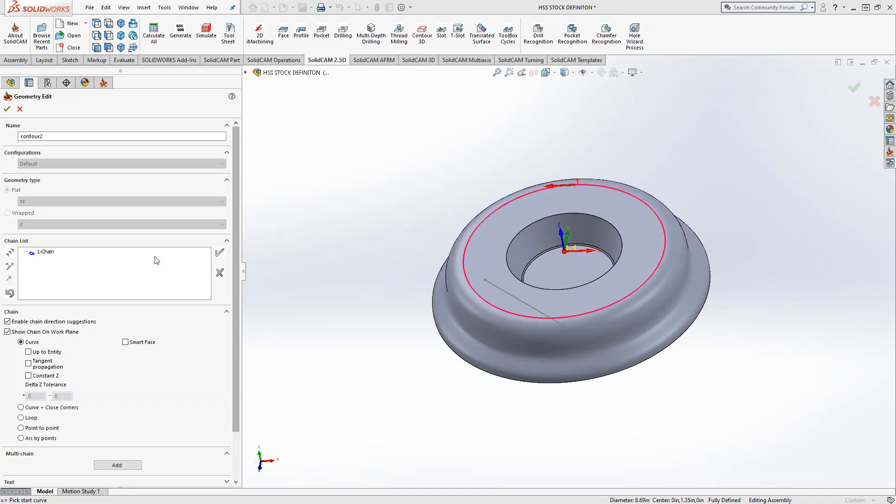
left_click(7, 109)
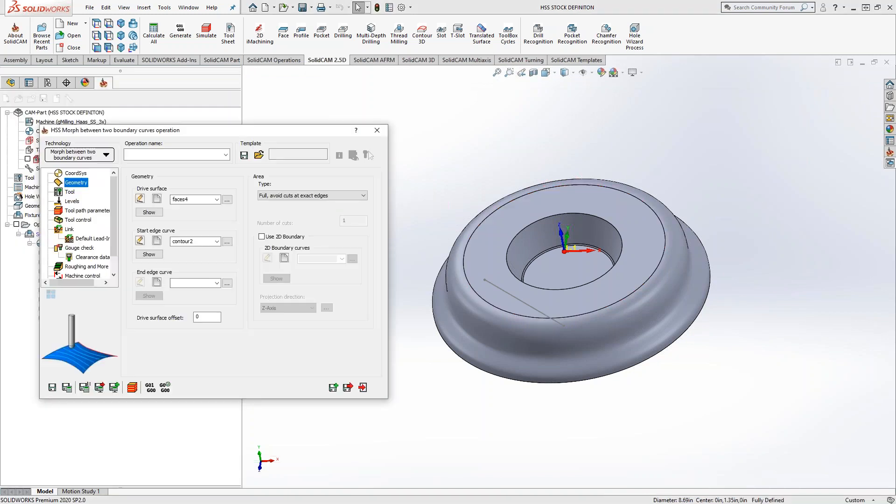
left_click(156, 282)
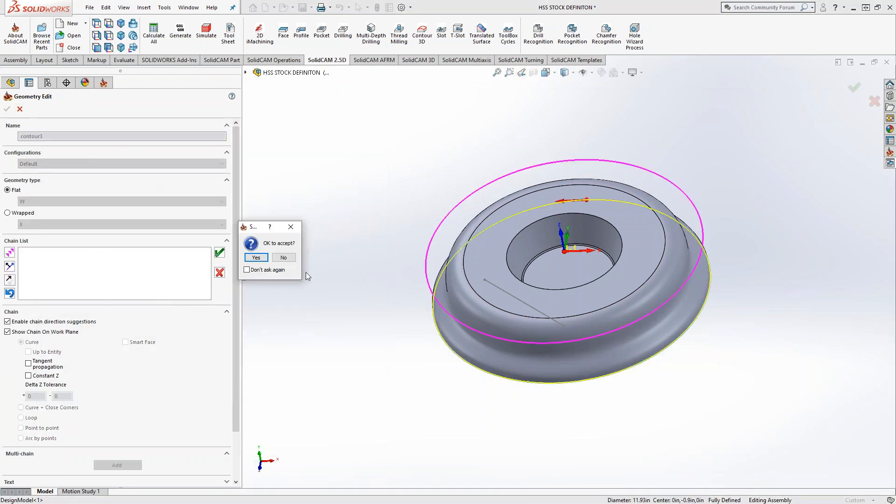
left_click(256, 258)
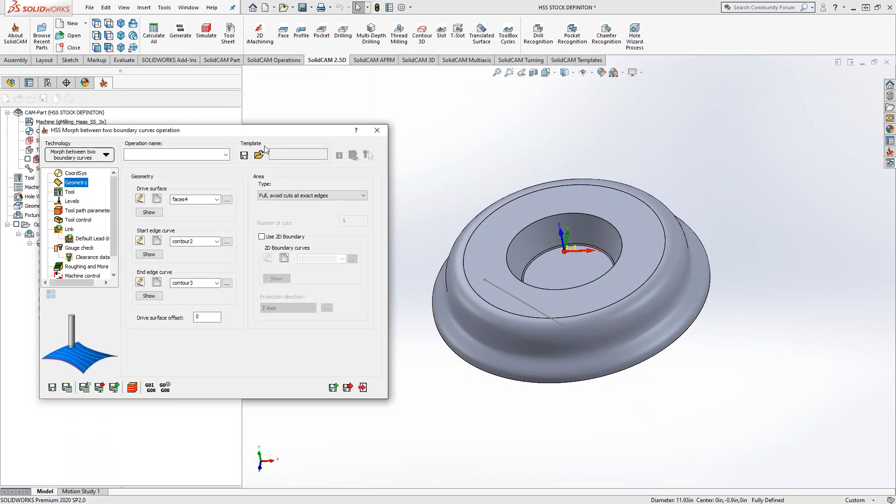
Set the morph operation's tool path sorting to the Spiral cutting method.
left_click_drag(273, 136, 284, 135)
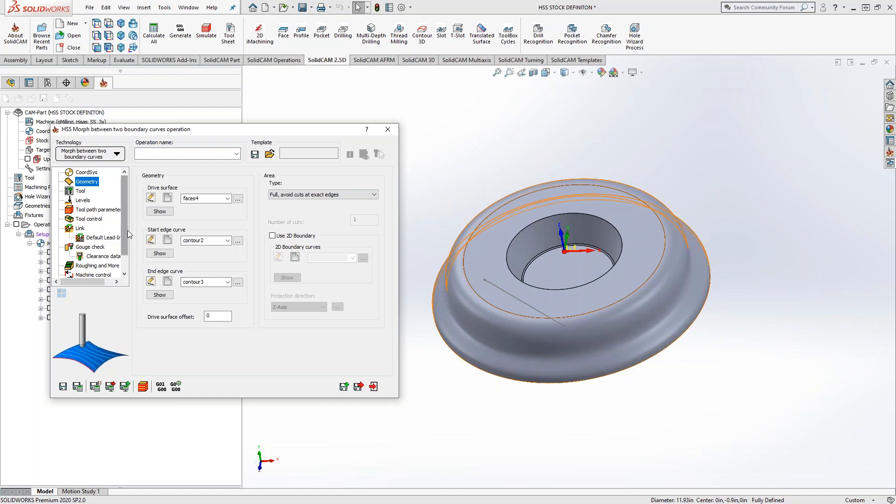
left_click(99, 210)
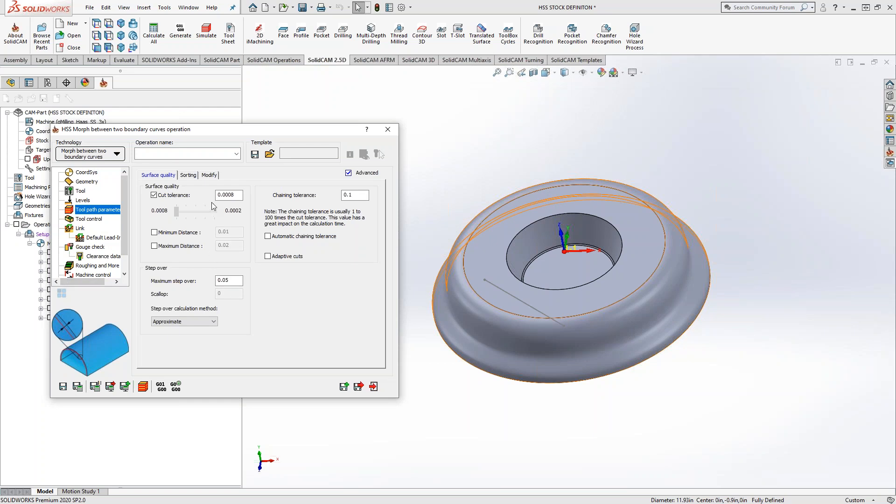
left_click(210, 176)
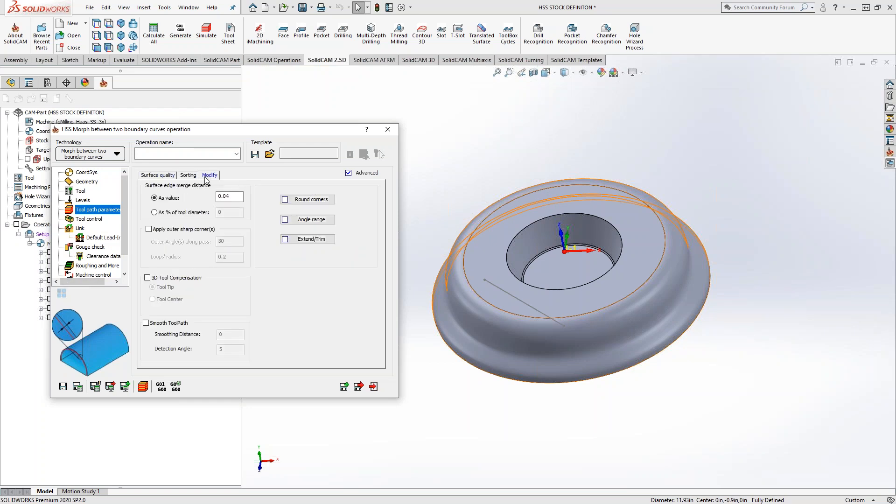
left_click(190, 177)
left_click(246, 196)
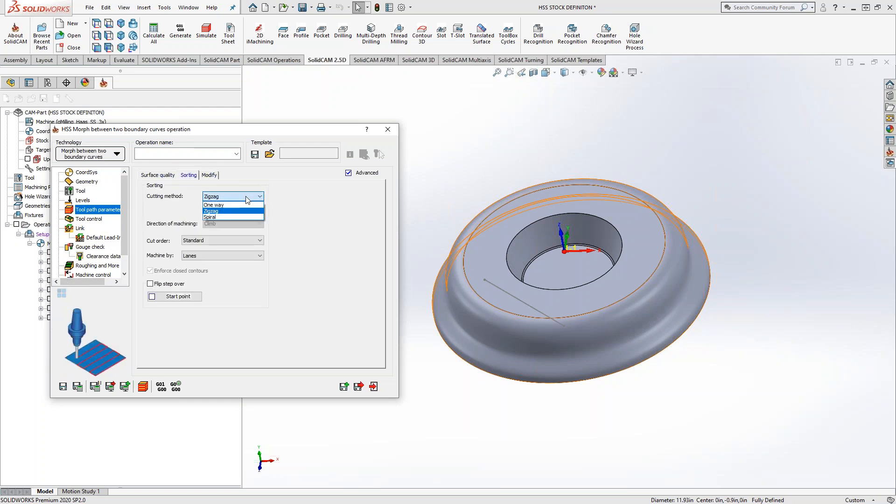
left_click(235, 217)
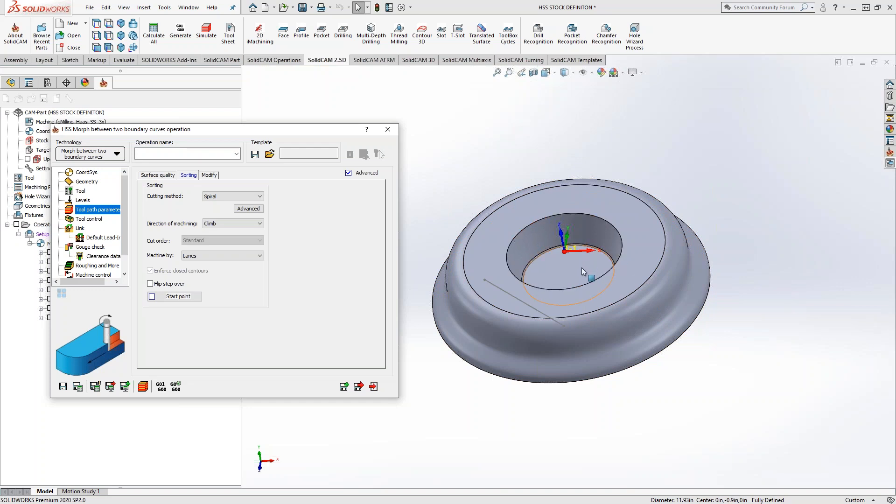
Close the morph operation without saving it, keeping the faces4 geometry and discarding contour3.
left_click(392, 132)
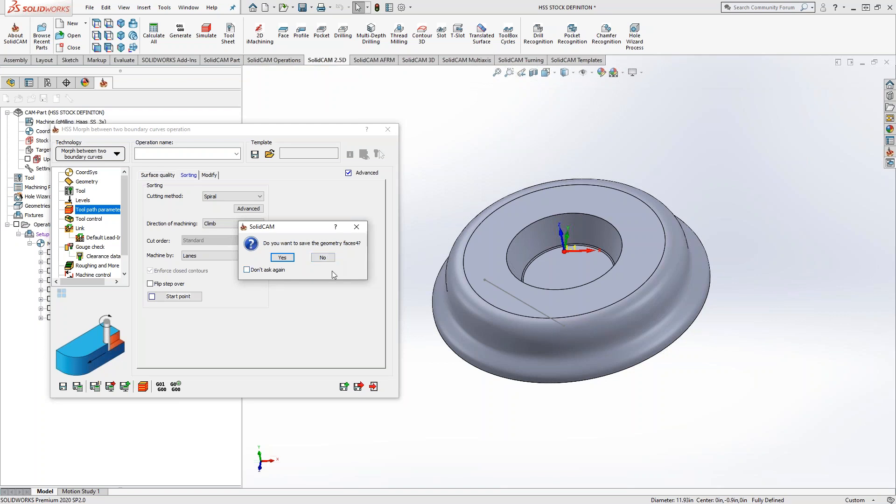
left_click(282, 258)
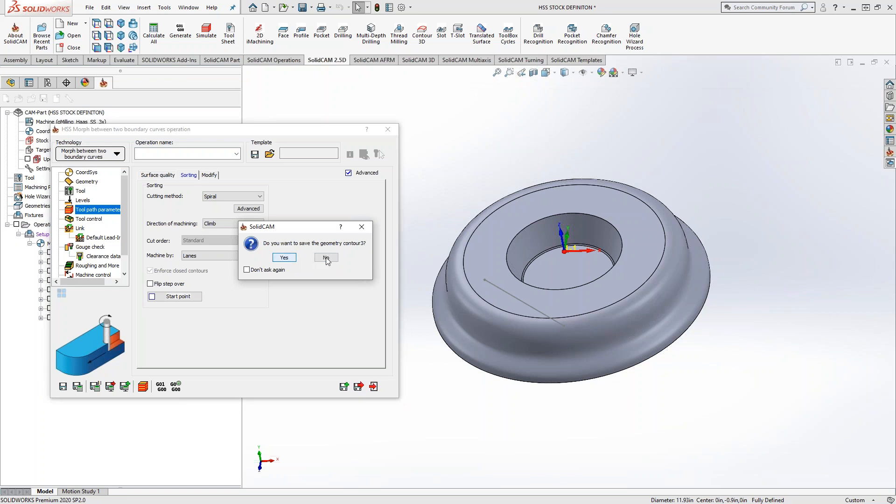
left_click(327, 258)
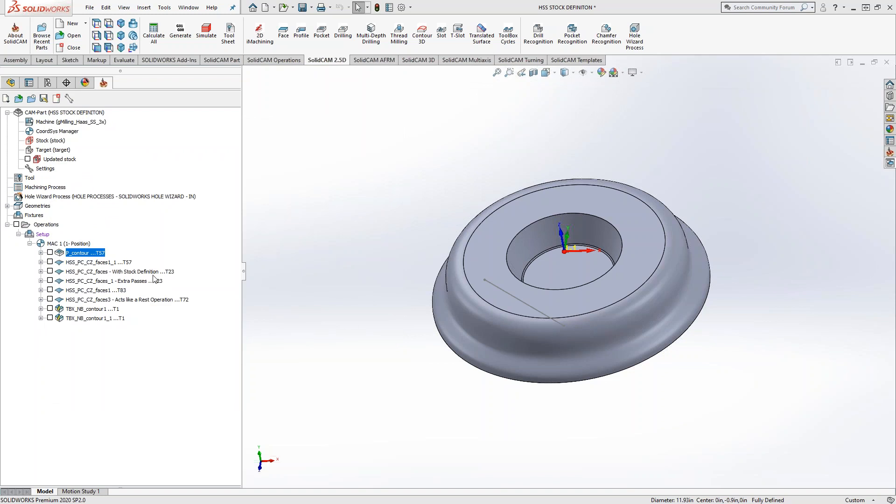
Try to add a 3D iMachining operation after P_contour.
right_click(92, 253)
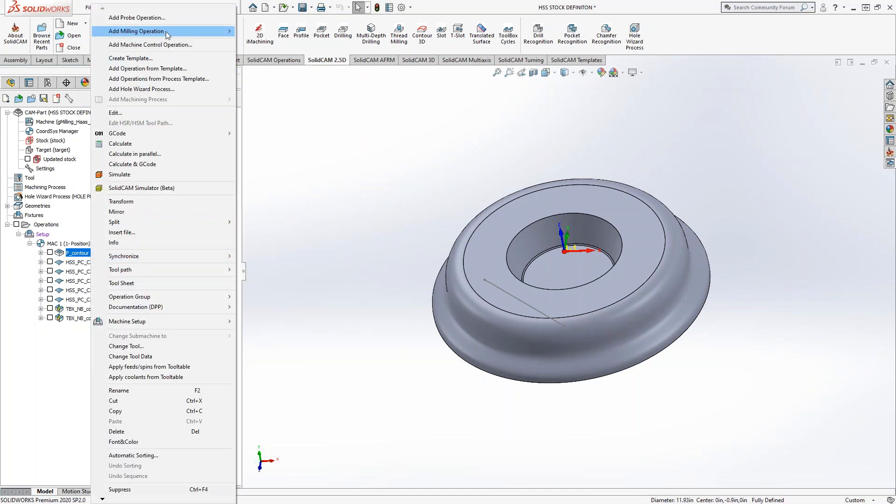
mouse_move(167, 33)
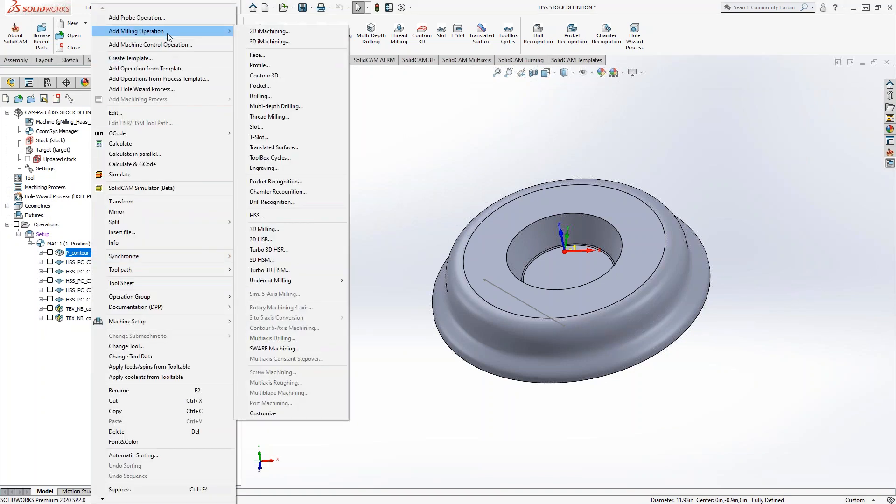
left_click(267, 42)
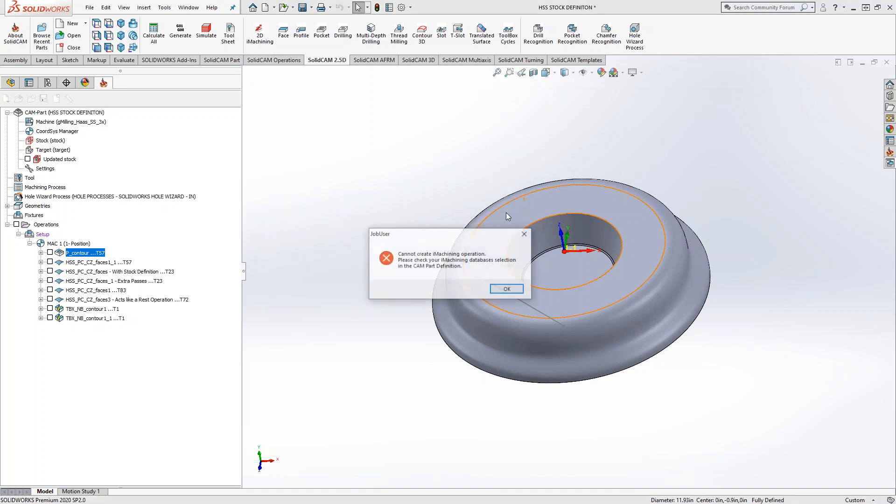
left_click(504, 289)
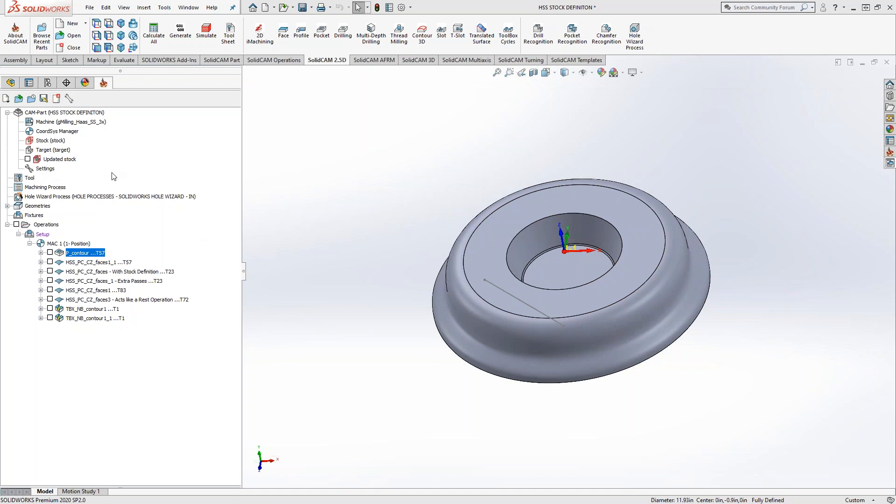
Edit the CAM-Part's iMachining data, choosing the HAAS VF-2 SS machine database and a material database entry.
left_click(76, 113)
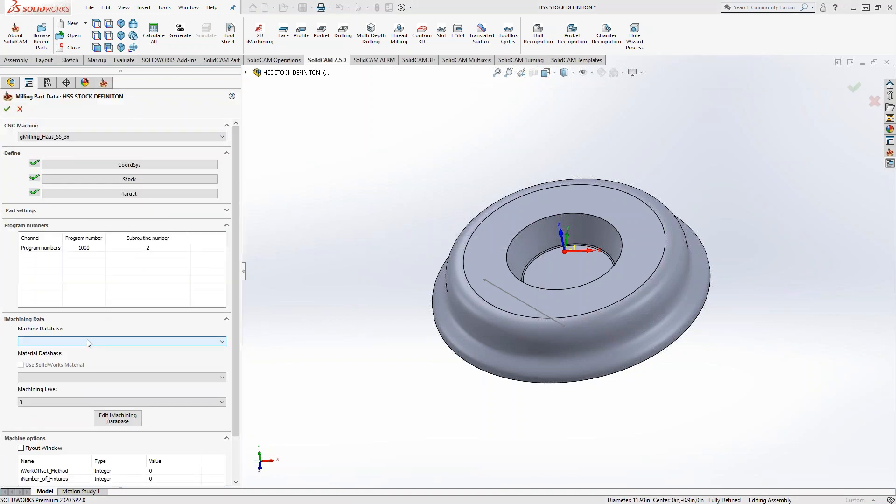
left_click(89, 341)
left_click(77, 354)
left_click(70, 377)
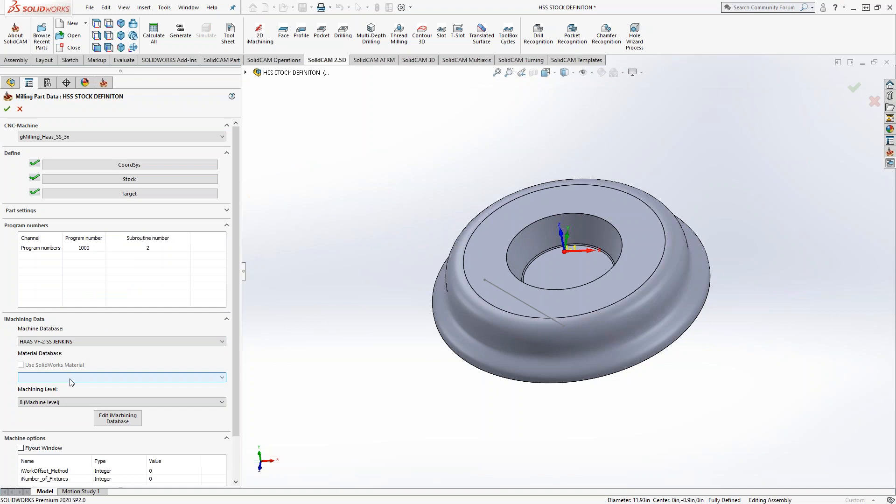
left_click(69, 362)
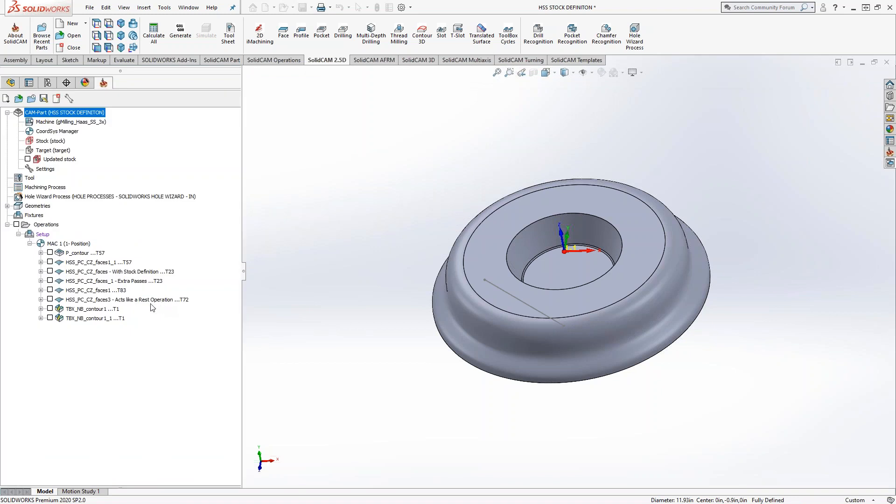
Add a 3D iMachining operation after P_contour and set its technology to 3D Prismatic.
right_click(78, 254)
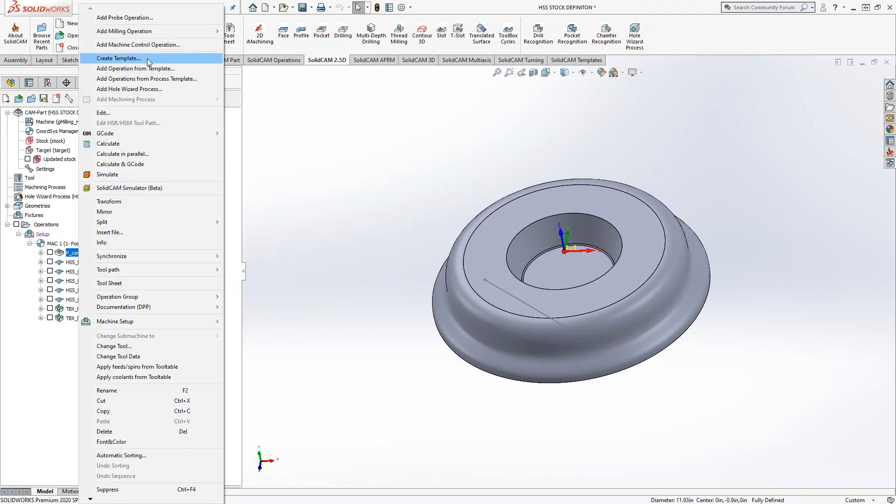
mouse_move(159, 37)
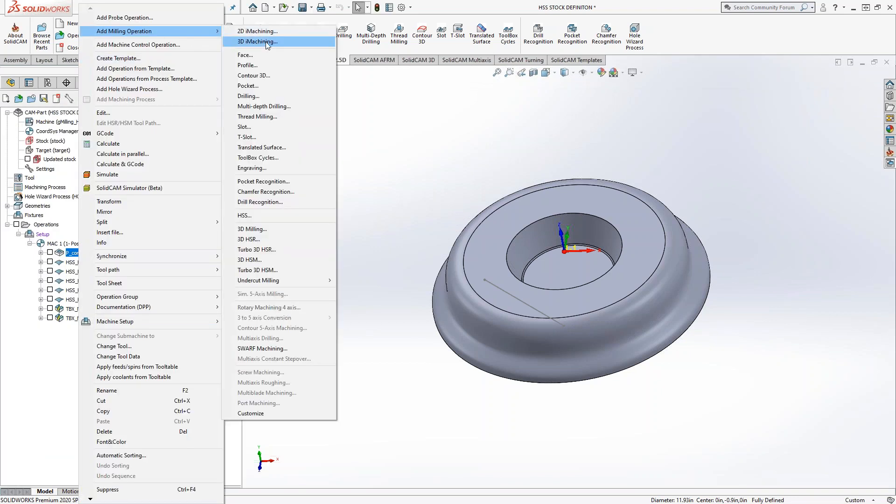
left_click(267, 43)
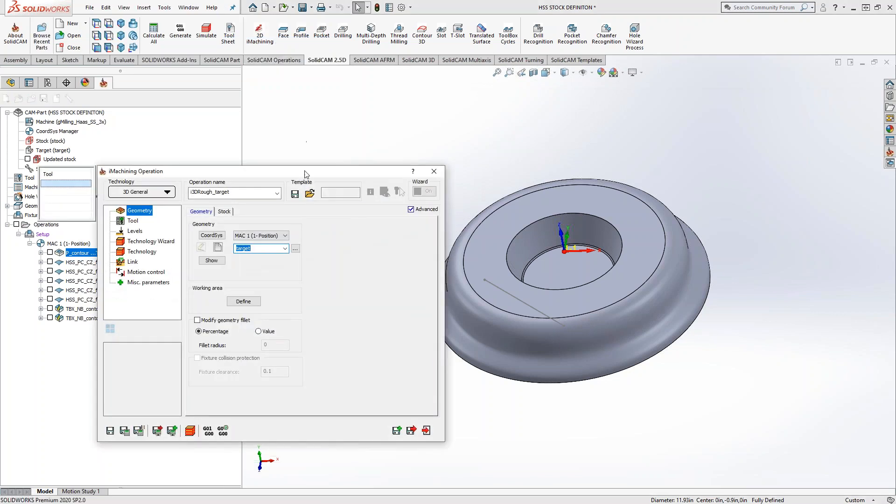
left_click_drag(322, 174, 437, 144)
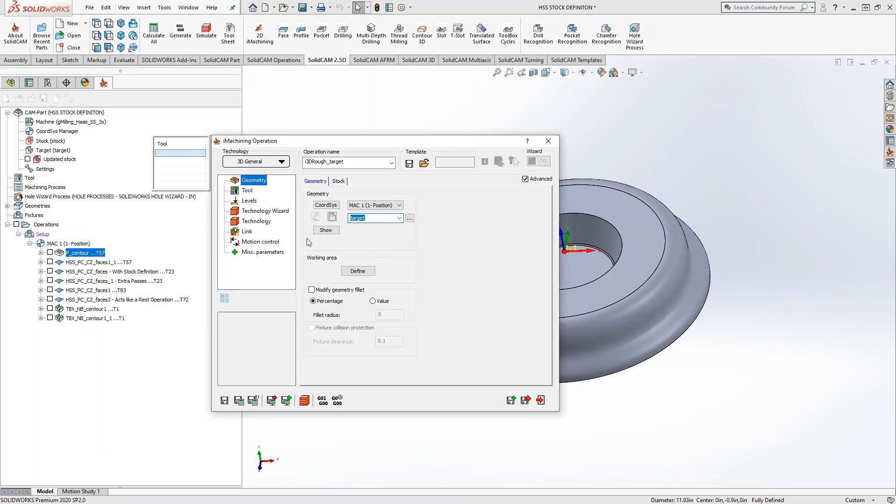
left_click(281, 162)
left_click(268, 183)
Show the operation's technology parameters, switch it to 3D General and enable a custom rest rough scallop of 0.015.
left_click(257, 221)
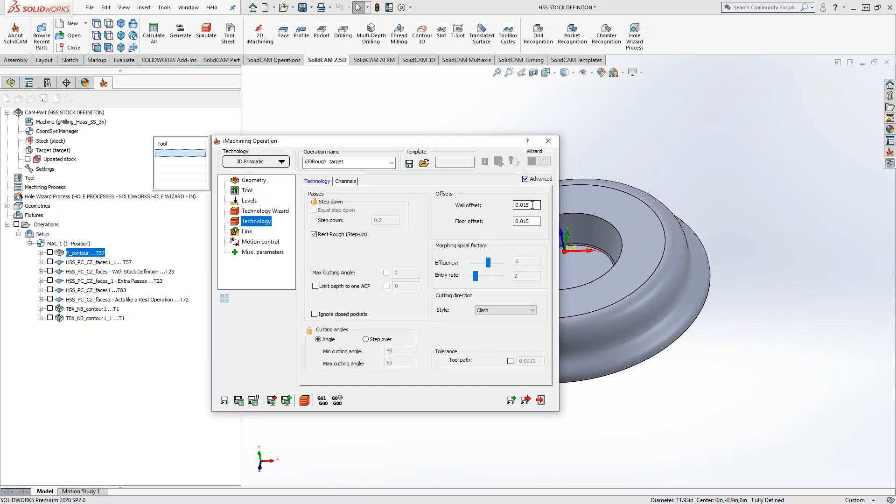
left_click(534, 221)
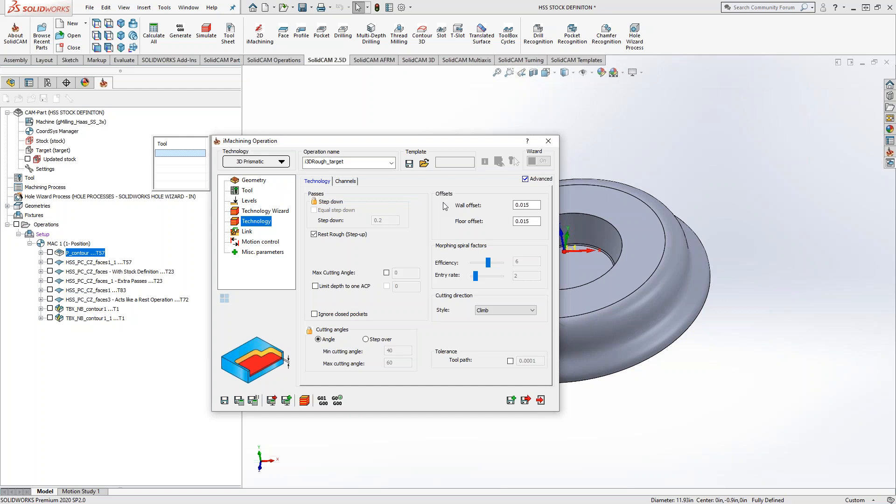
left_click(273, 164)
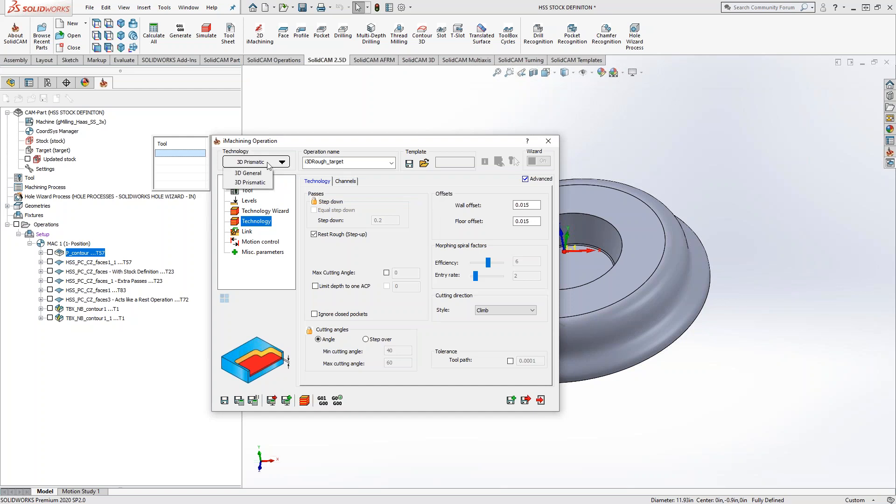
left_click(257, 173)
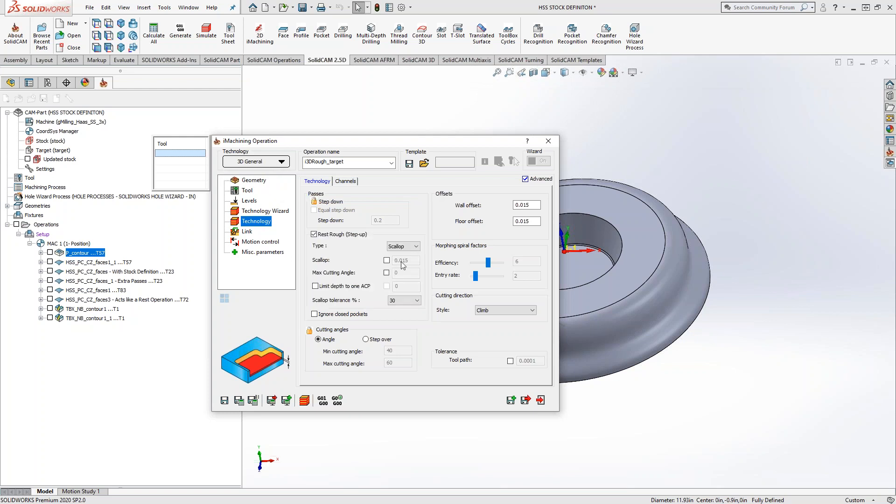
left_click(387, 260)
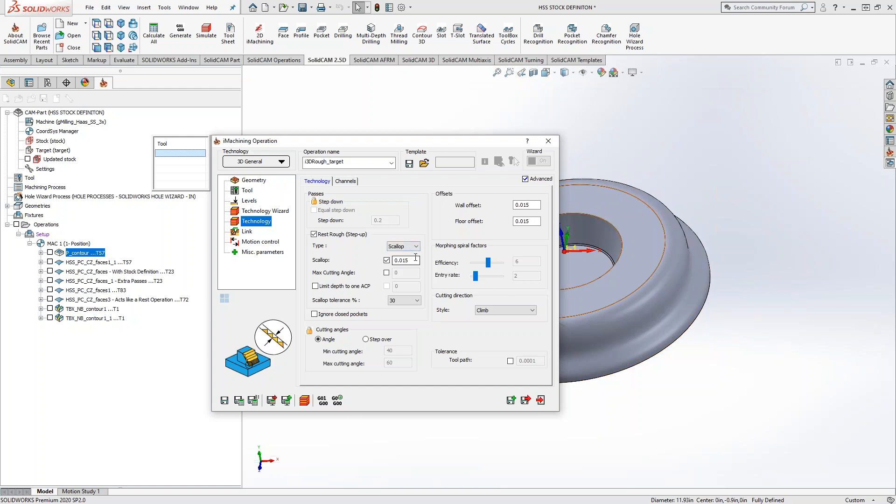
Switch the iMachining operation back to 3D Prismatic and exit it without saving.
left_click(280, 162)
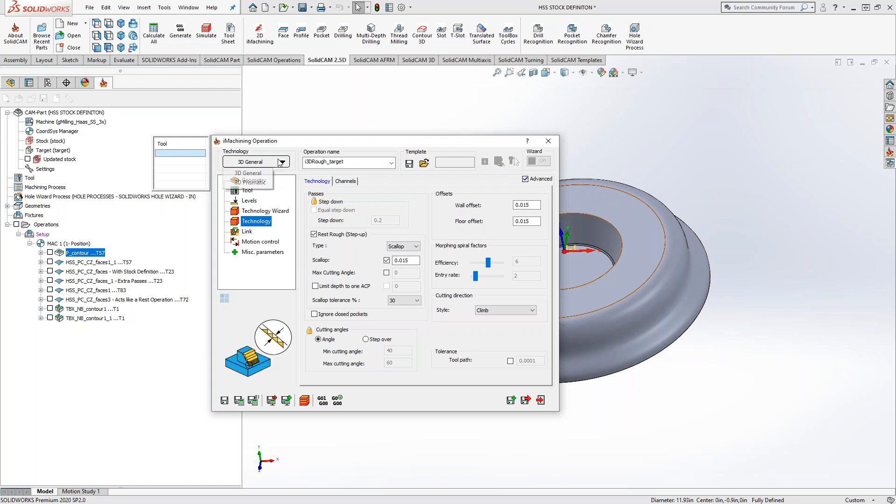
left_click(250, 183)
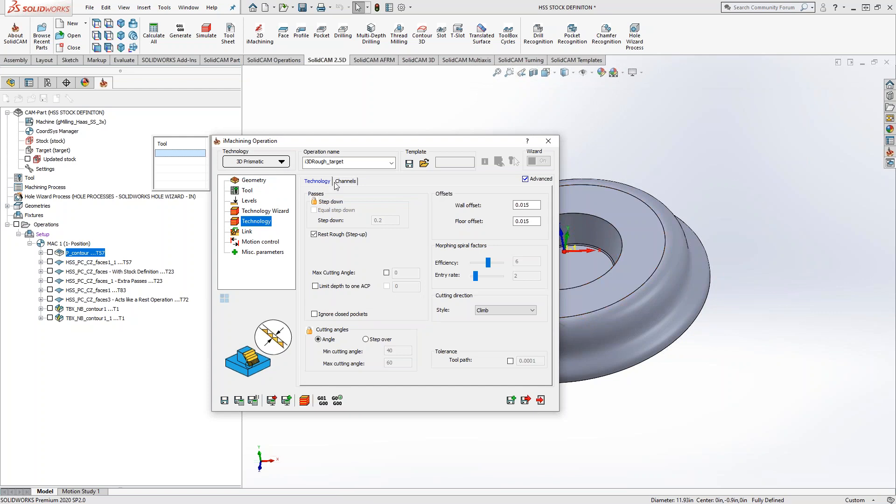
left_click(548, 140)
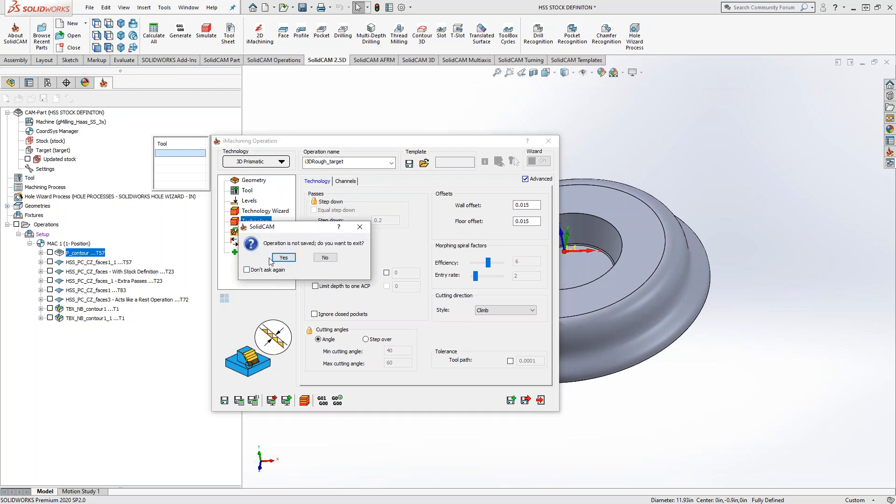
left_click(283, 258)
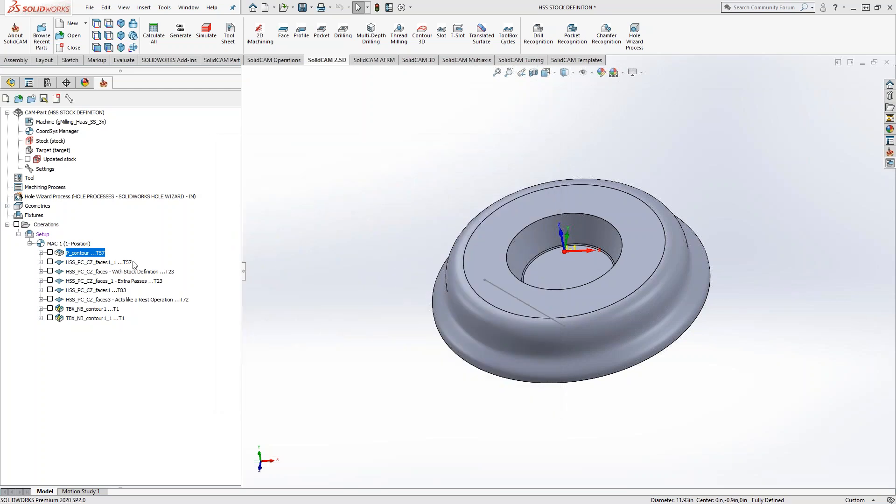
Add a 3D HSM operation after P_contour, set its technology to Horizontal machining and try to view its passes settings.
right_click(88, 256)
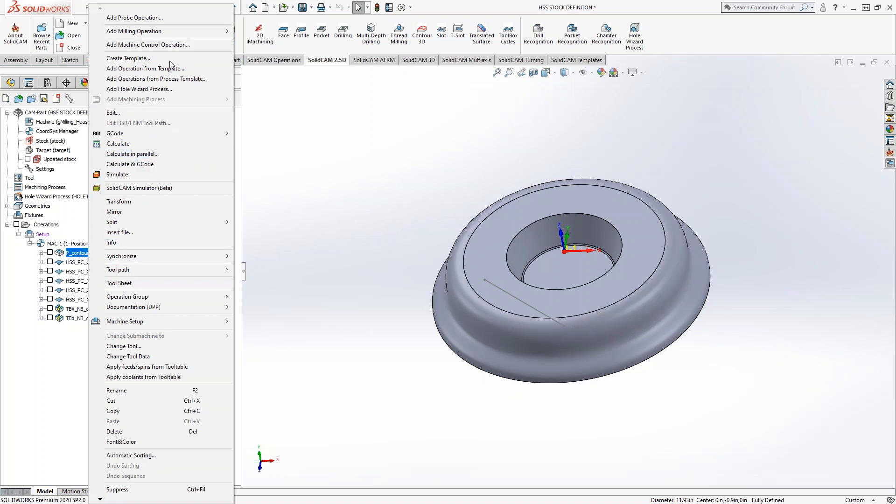
mouse_move(177, 37)
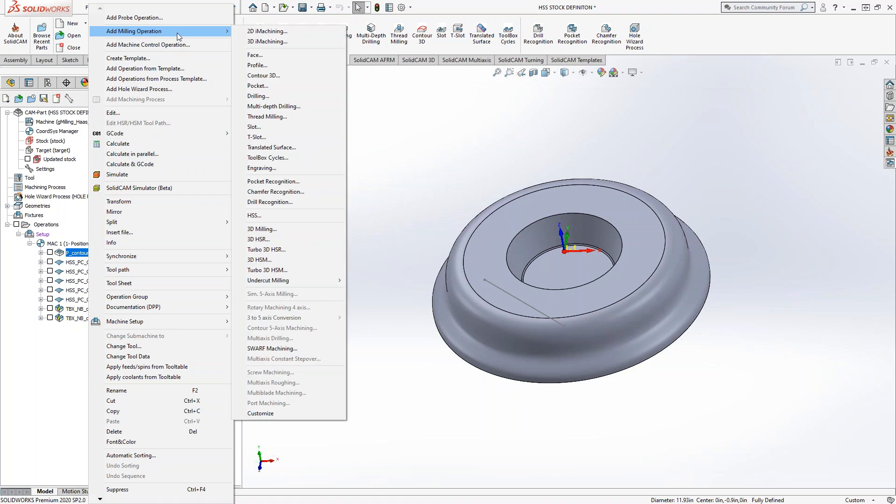
left_click(267, 262)
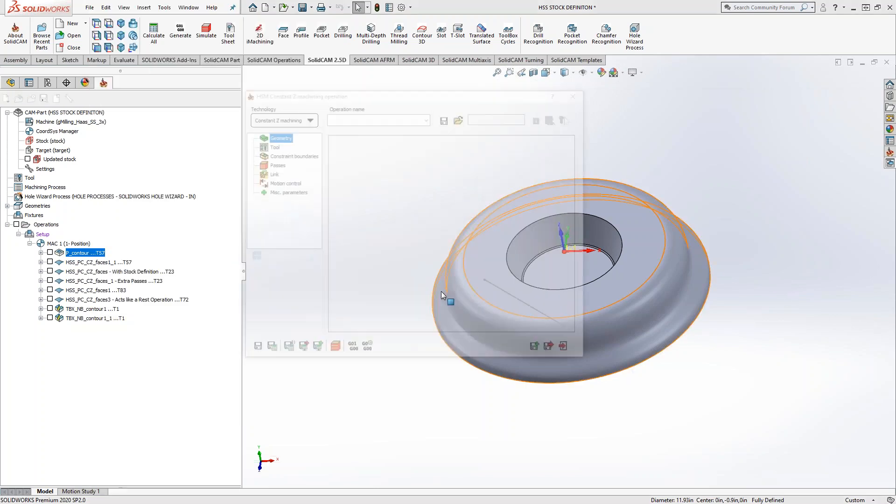
left_click(288, 119)
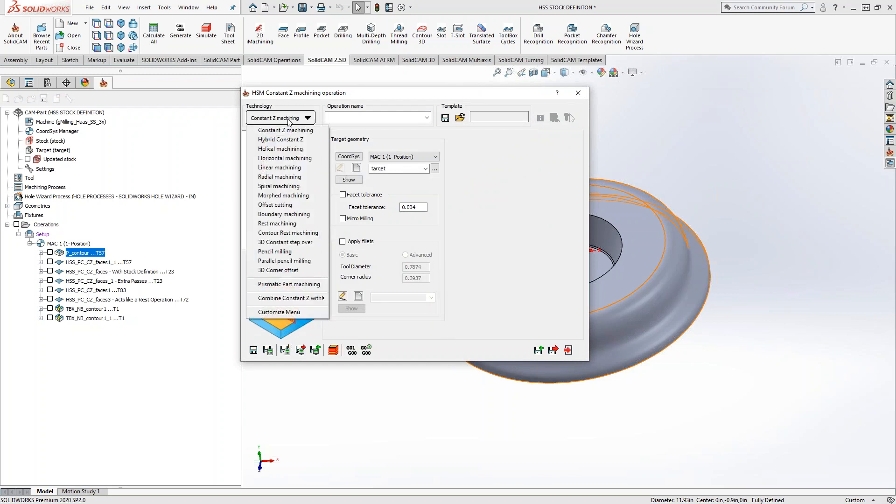
left_click(282, 159)
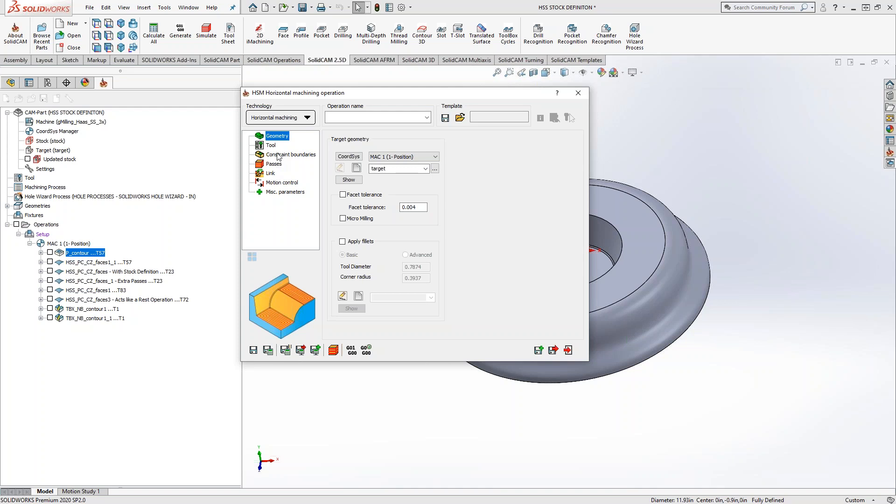
left_click(274, 164)
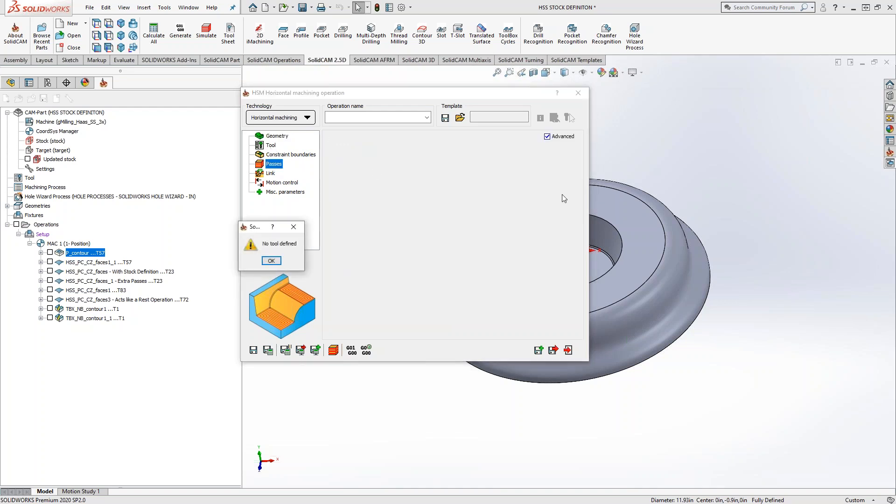
left_click(270, 260)
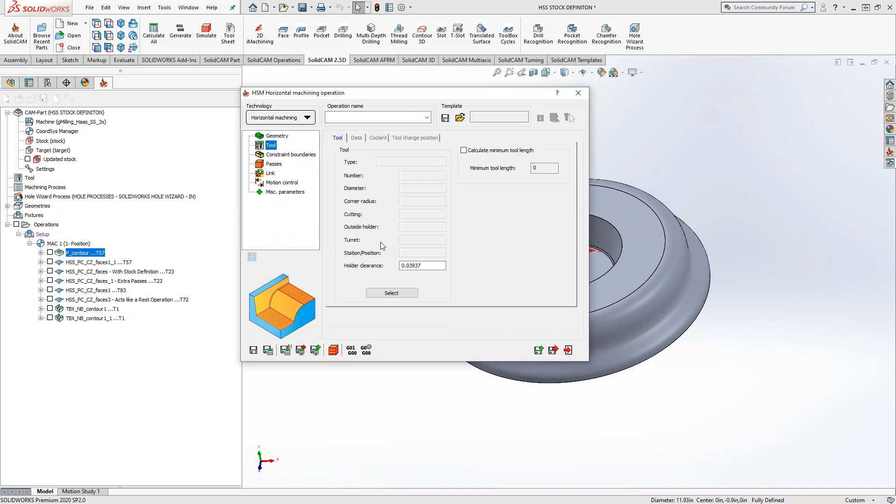
Assign tool 23, the 0.25 inch carbide end mill, to the horizontal machining operation and show the minimum offset in its passes settings.
left_click(392, 293)
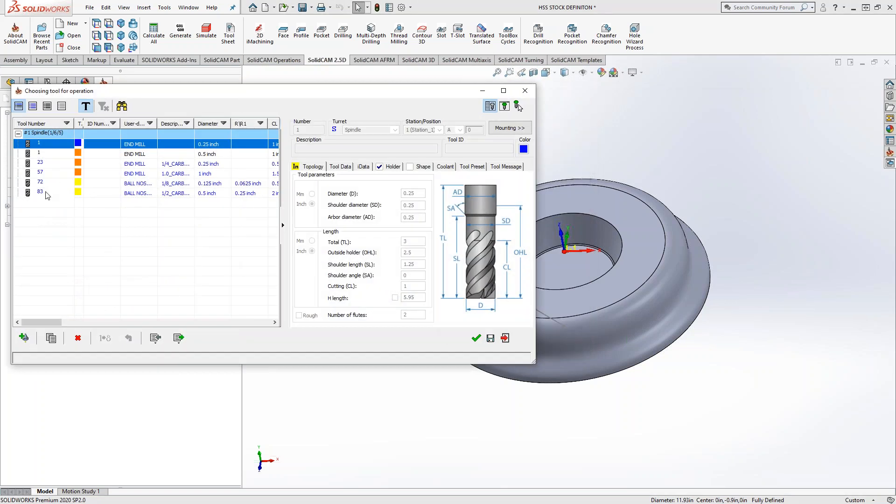
double_click(56, 164)
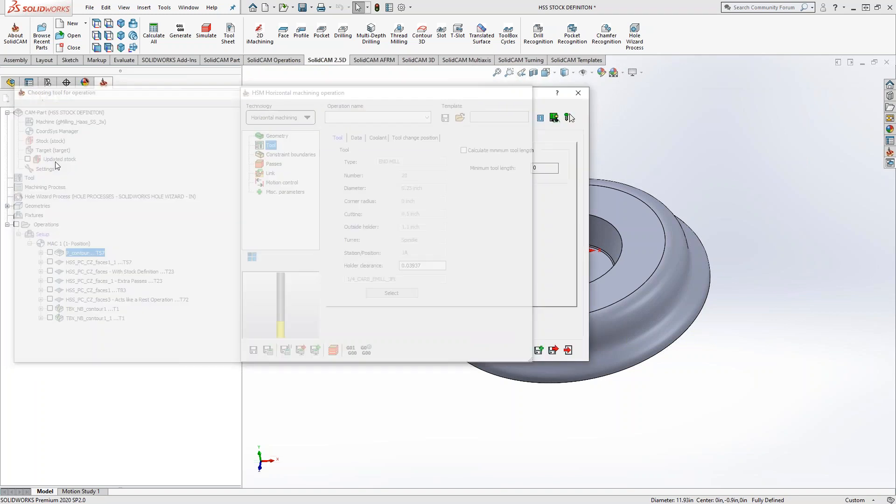
left_click(274, 165)
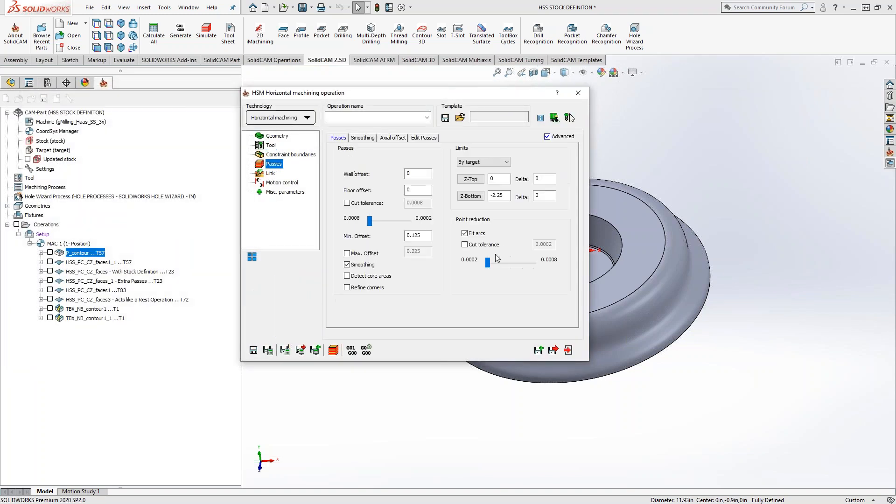
left_click(425, 235)
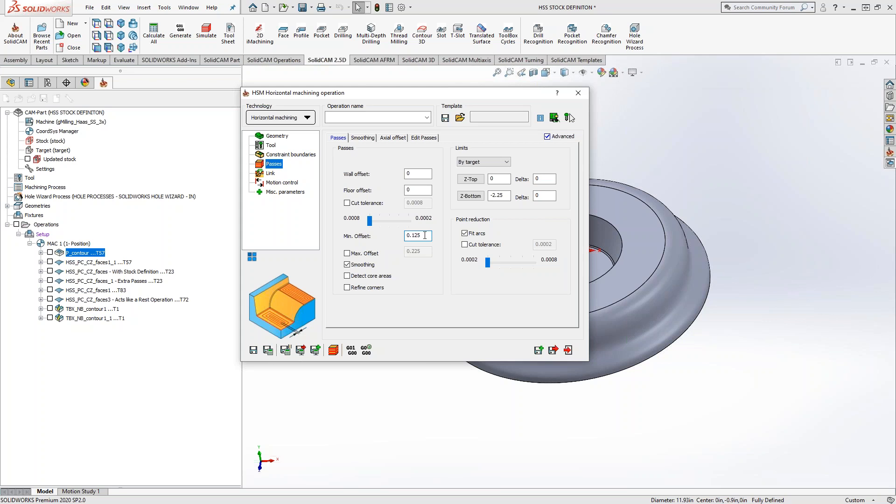
Switch the operation's technology to Prismatic Part machining, show its passes settings and exit the operation without saving.
left_click(300, 119)
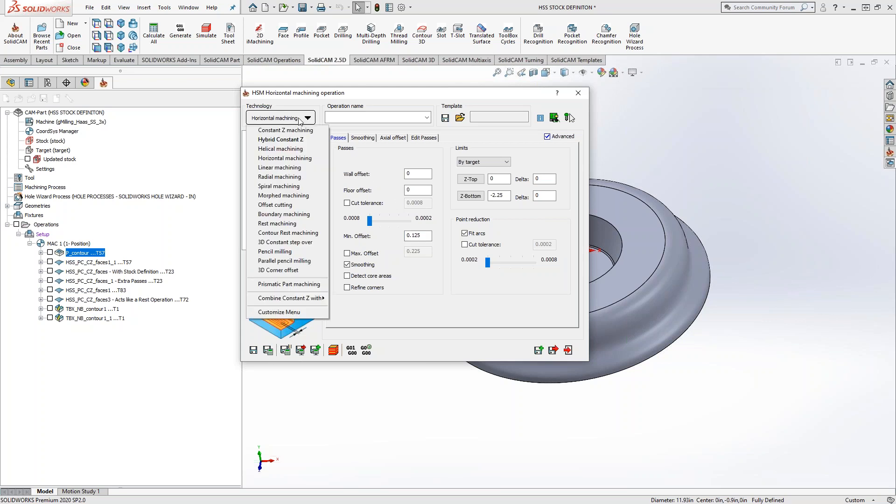
left_click(296, 284)
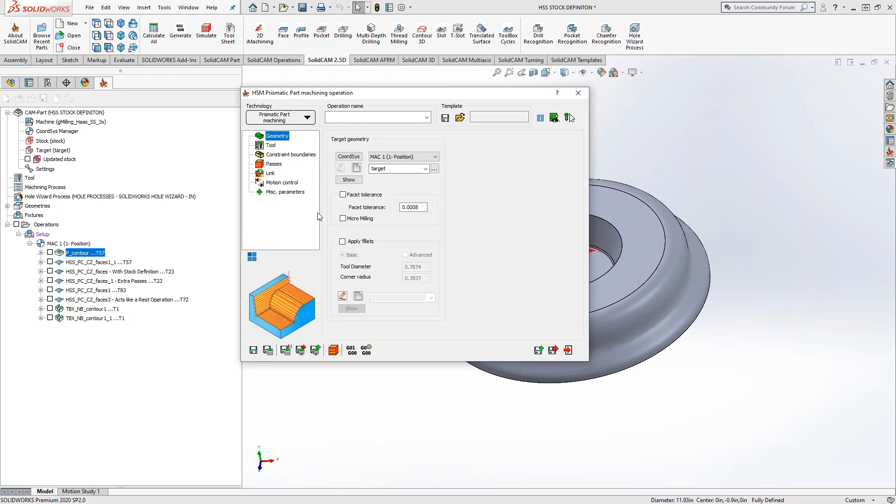
left_click(274, 165)
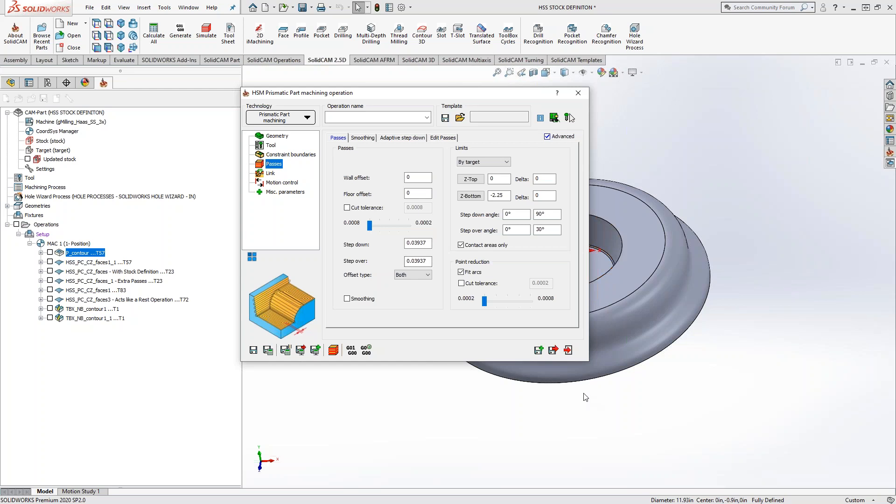
left_click(569, 351)
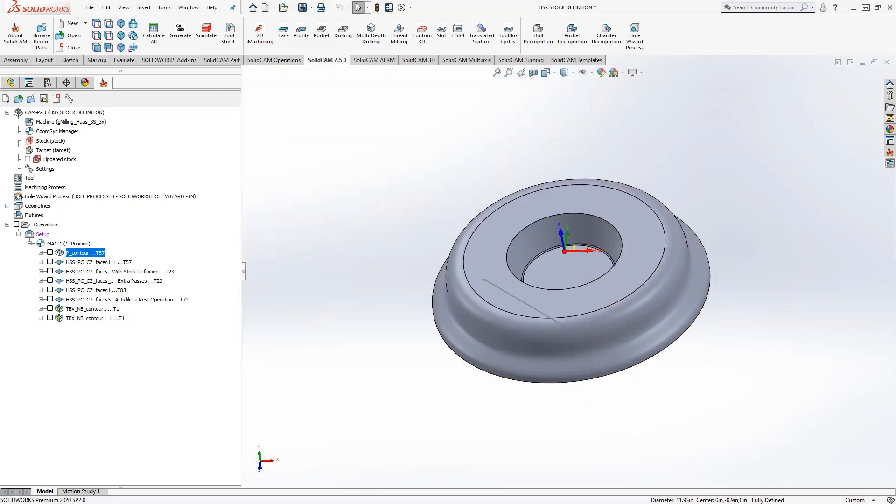
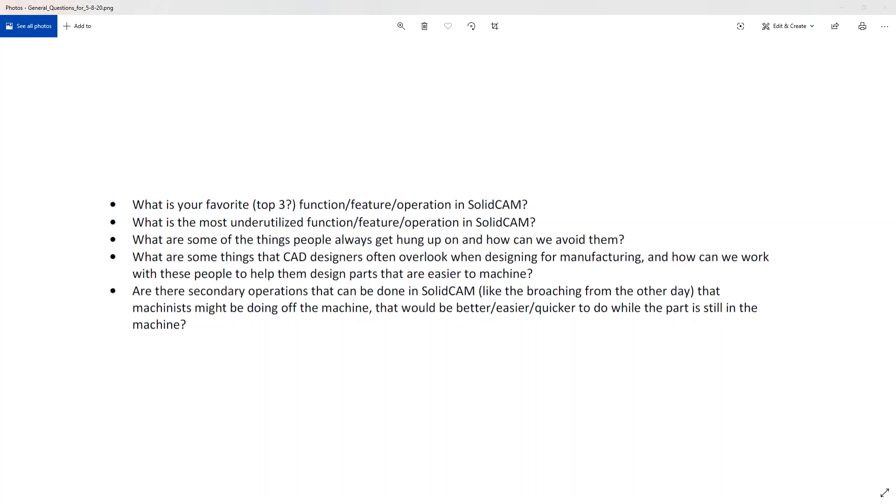
Switch to SOLIDWORKS, rename the machine coordinate system's position under MAC 1 to 56 in the CoordSys Manager and accept.
key("alt+Tab")
double_click(51, 132)
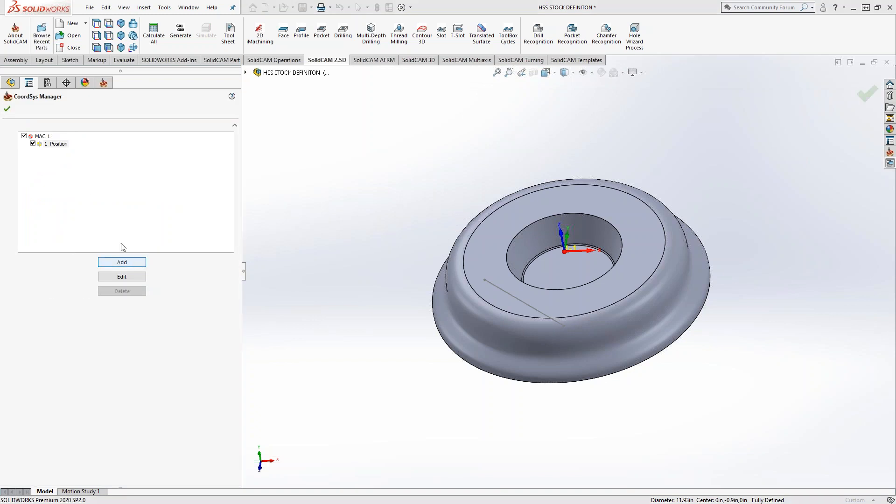
double_click(59, 146)
type("56")
left_click(77, 181)
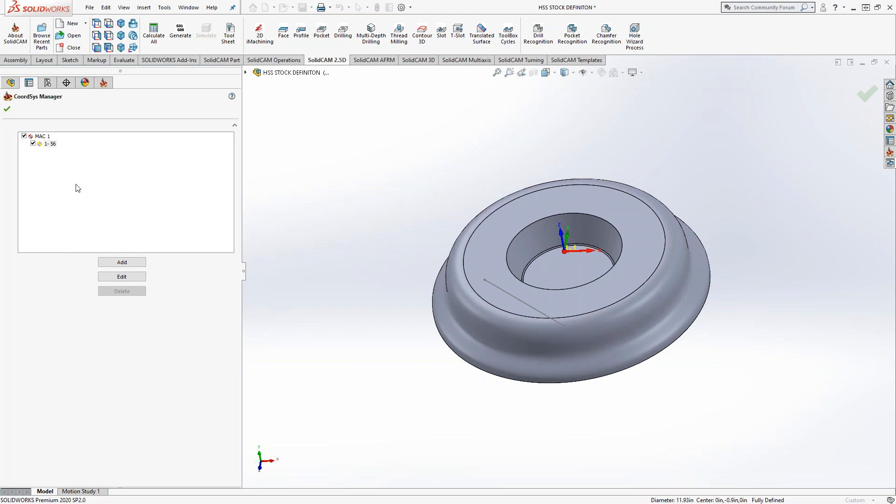
left_click(7, 109)
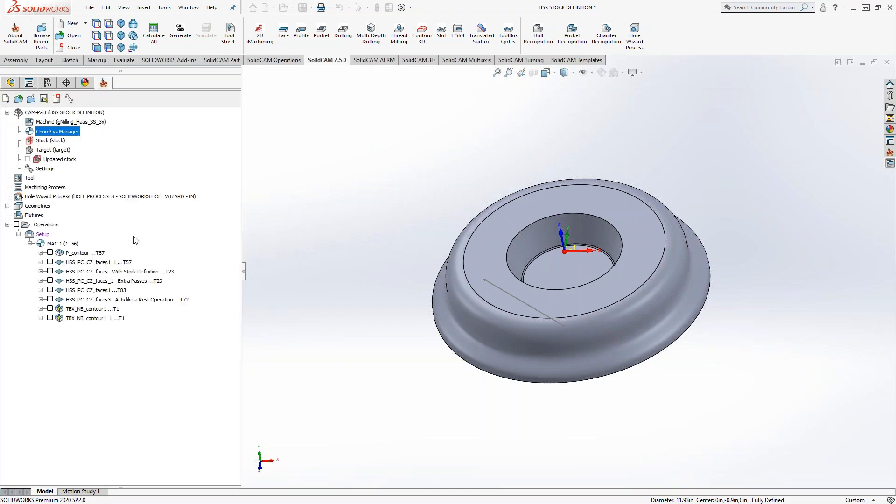
Generate the G-code of the P_contour operation under the file name P_contour, check its work offset and close the file.
right_click(80, 254)
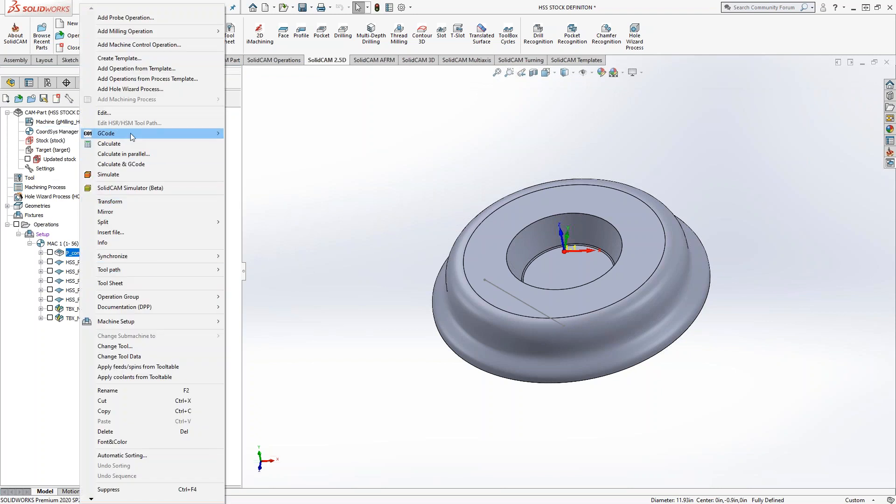
mouse_move(130, 133)
left_click(255, 133)
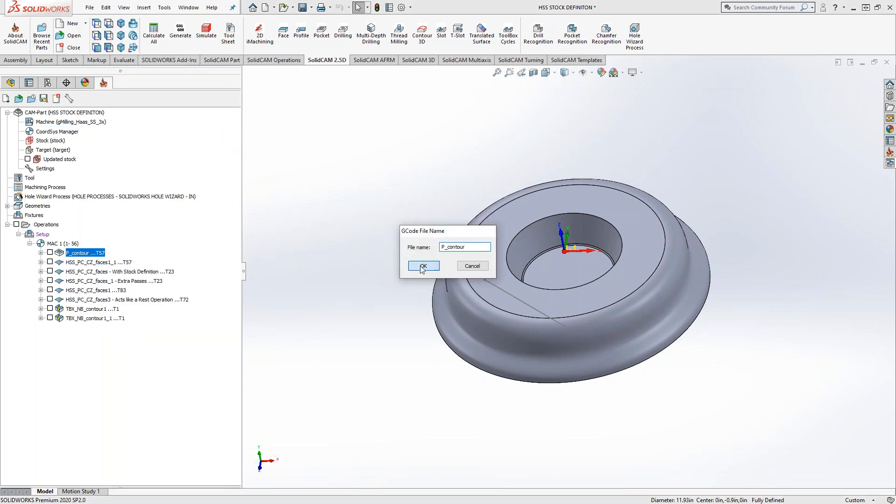
left_click(423, 266)
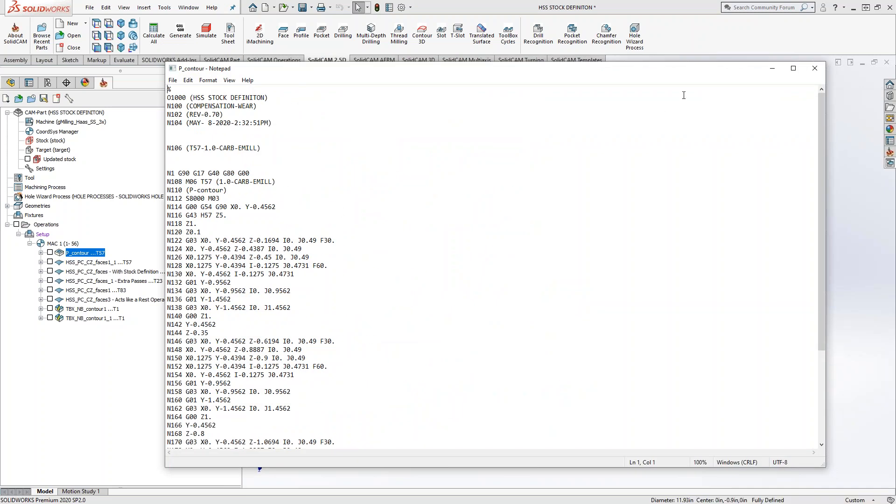
left_click(815, 69)
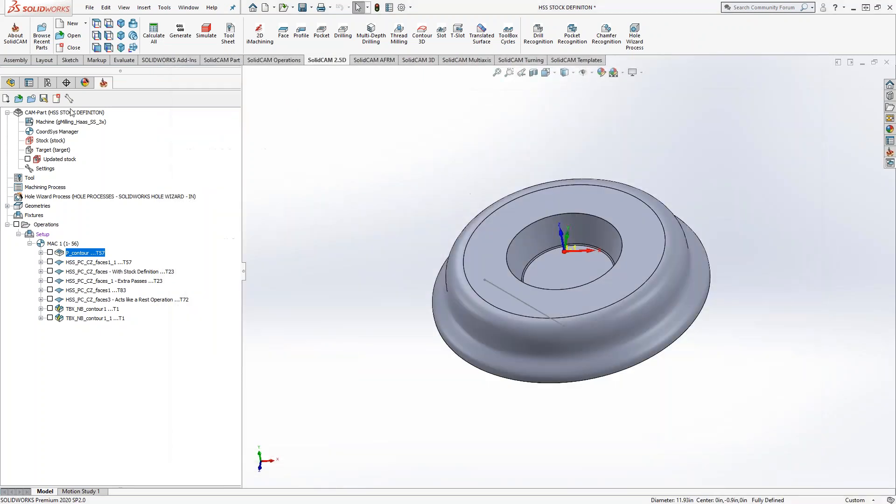
Set the iWorkOffset_Method machine option to 1 in the CAM-Part's milling part data and accept.
double_click(71, 112)
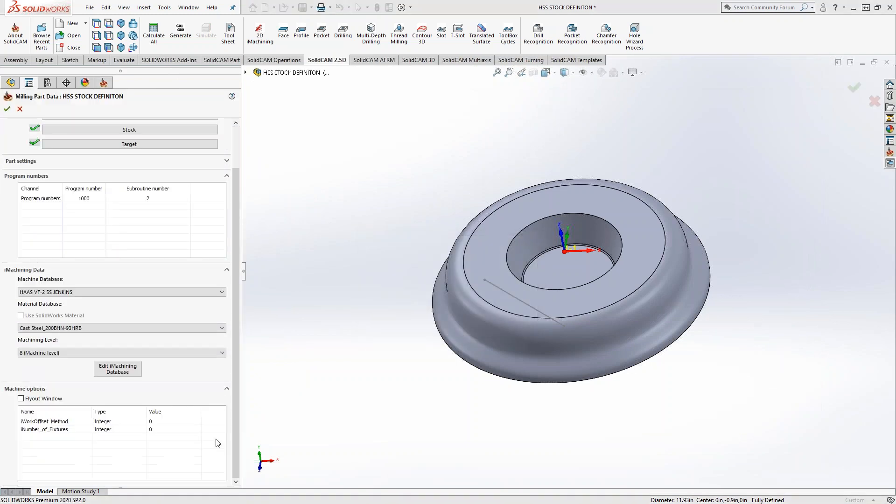
left_click(157, 422)
type("1")
key("Return")
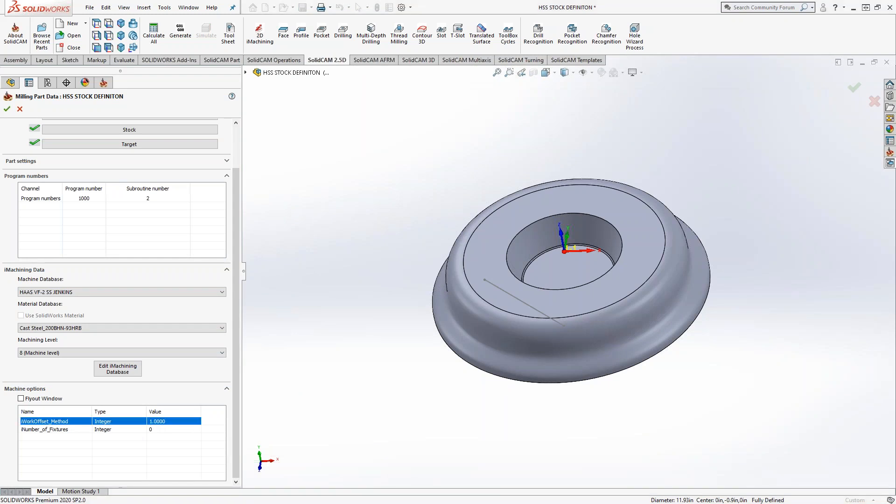
left_click(7, 109)
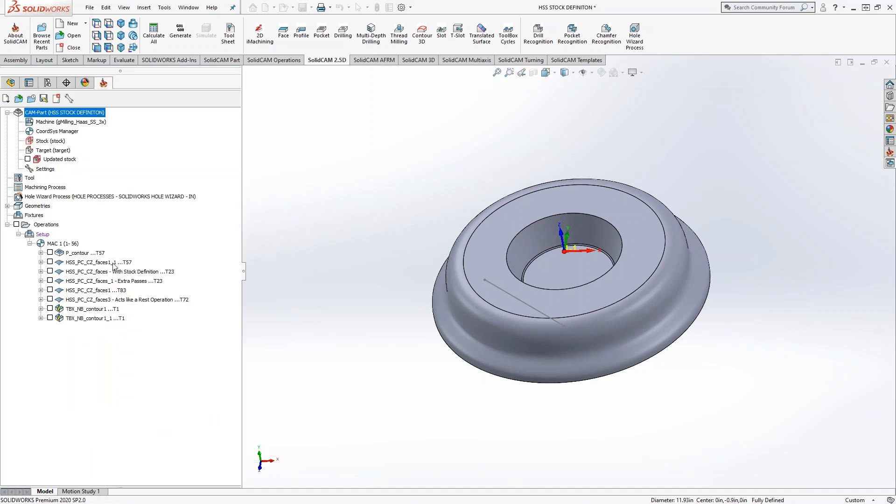
Regenerate the P_contour G-code, highlight the G56 work offset in line N114 and switch back to the questions image in Photos.
right_click(83, 254)
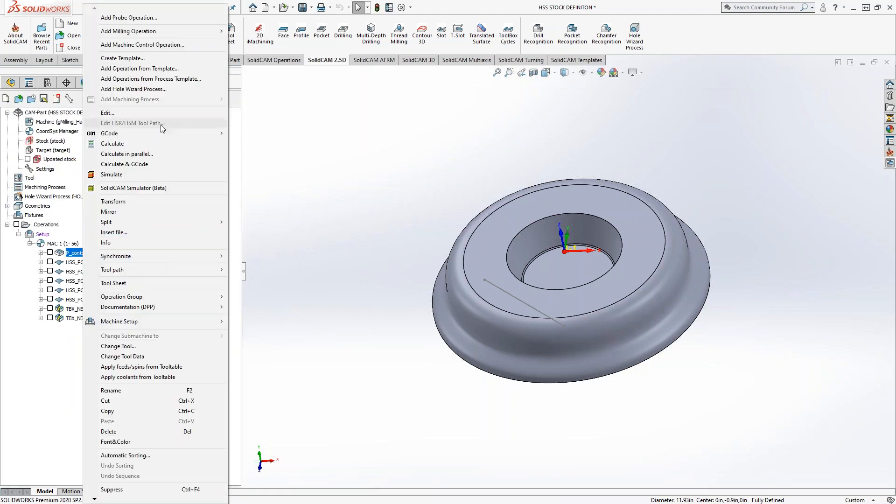
mouse_move(174, 134)
left_click(247, 134)
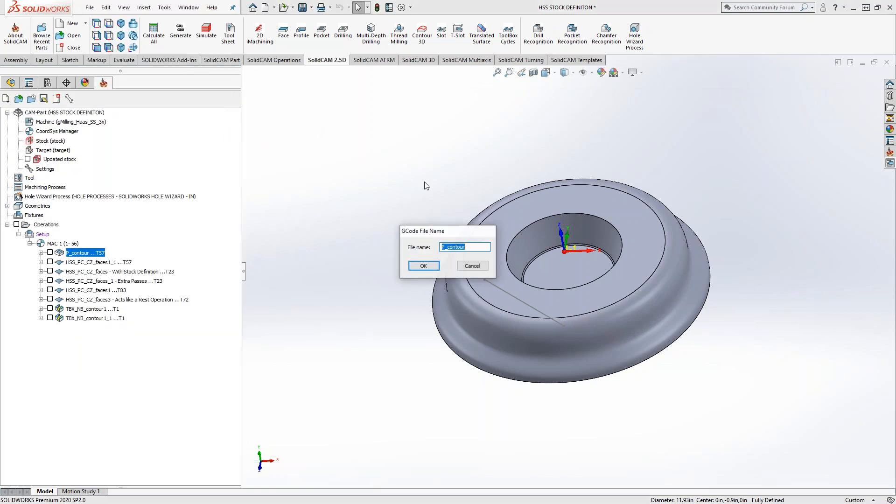
left_click(423, 265)
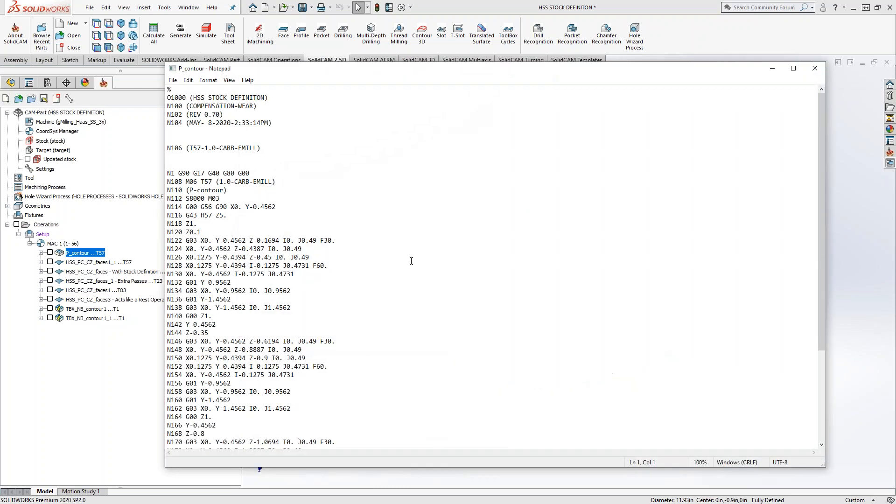
left_click_drag(216, 207, 197, 207)
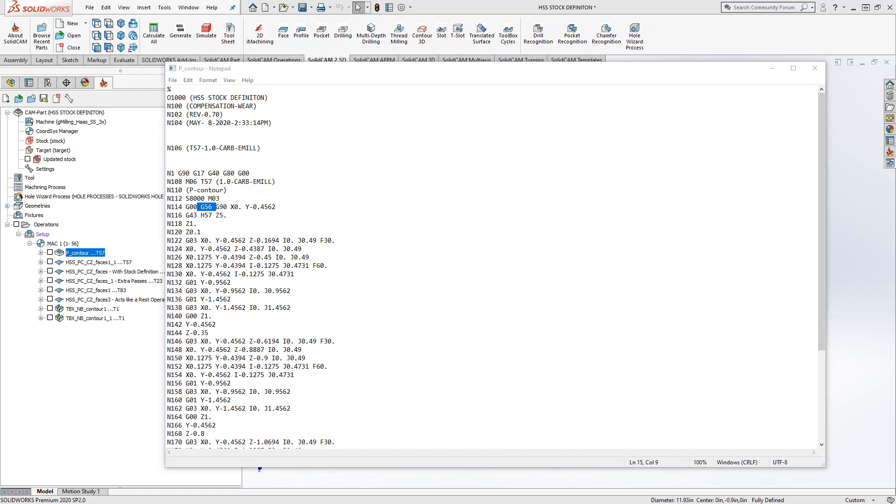
key("alt+Tab")
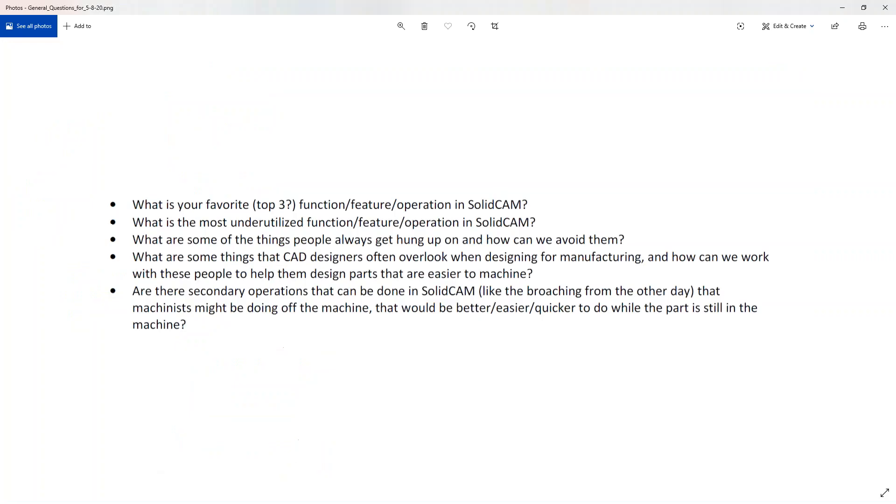